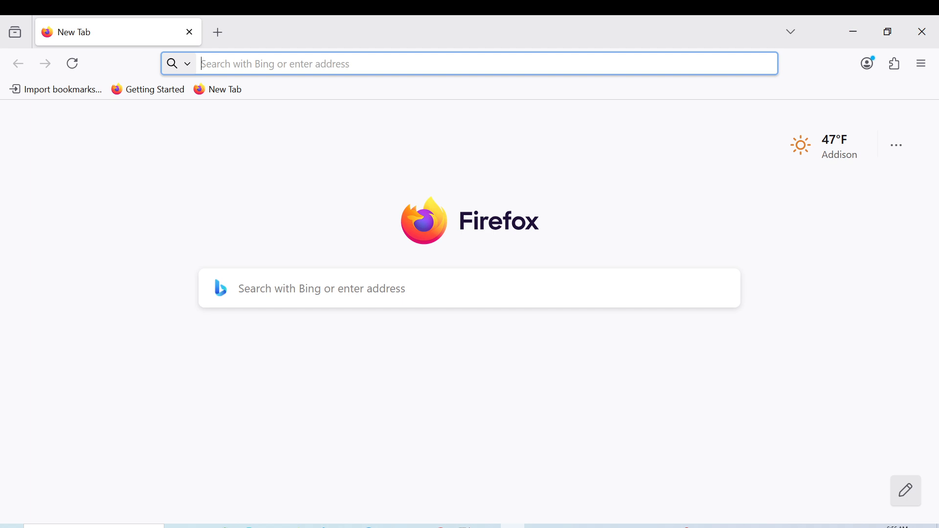
Search the web for "apache studio".
{"action": "left_click", "coordinate": [491, 69]}
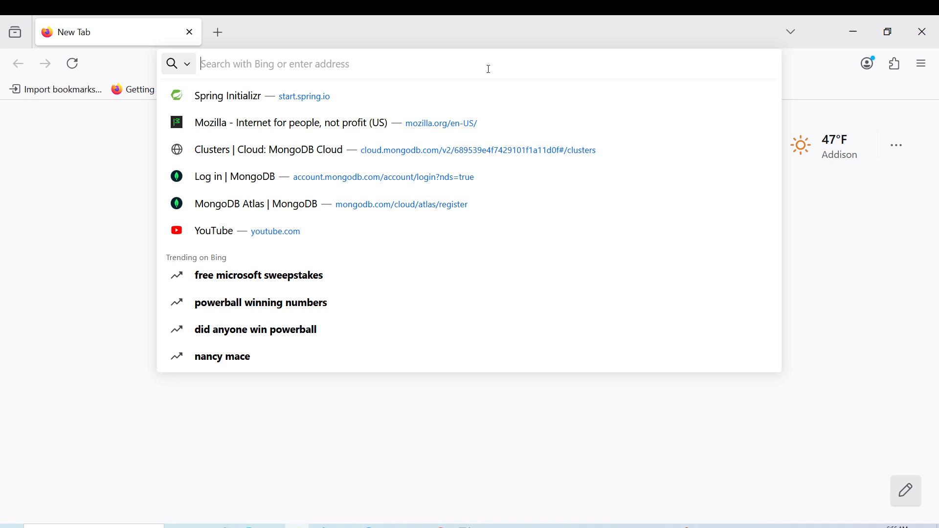
{"action": "left_click", "coordinate": [14, 216]}
{"action": "left_click", "coordinate": [257, 64]}
{"action": "type", "text": "apac"}
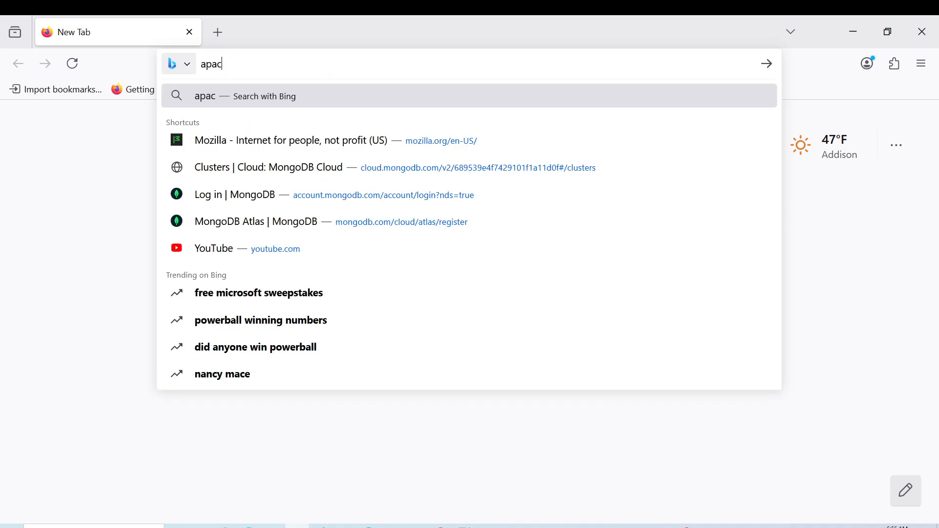
{"action": "type", "text": "he stu"}
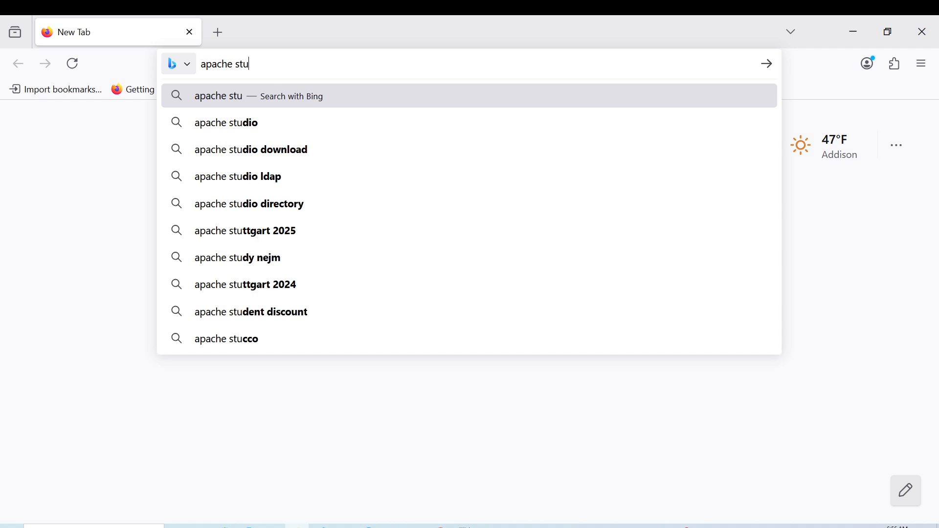
{"action": "type", "text": "dio"}
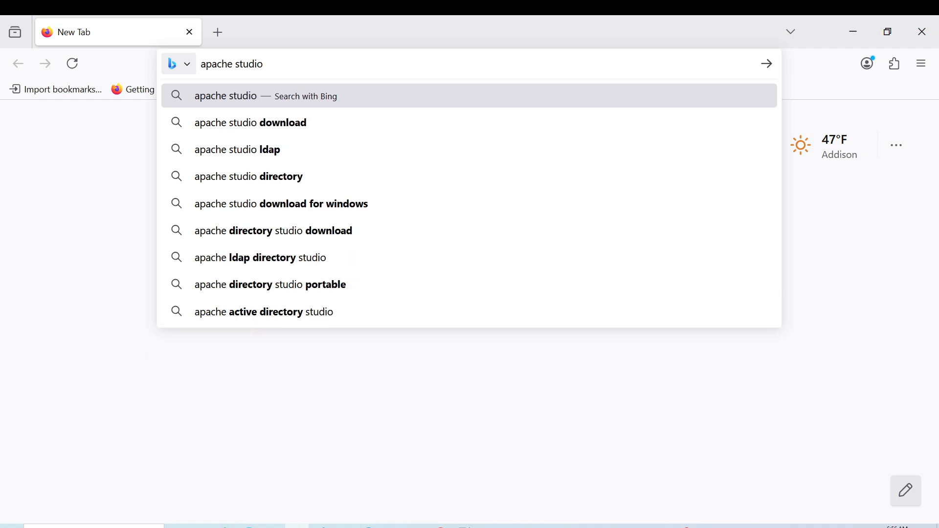
{"action": "key", "text": "Return"}
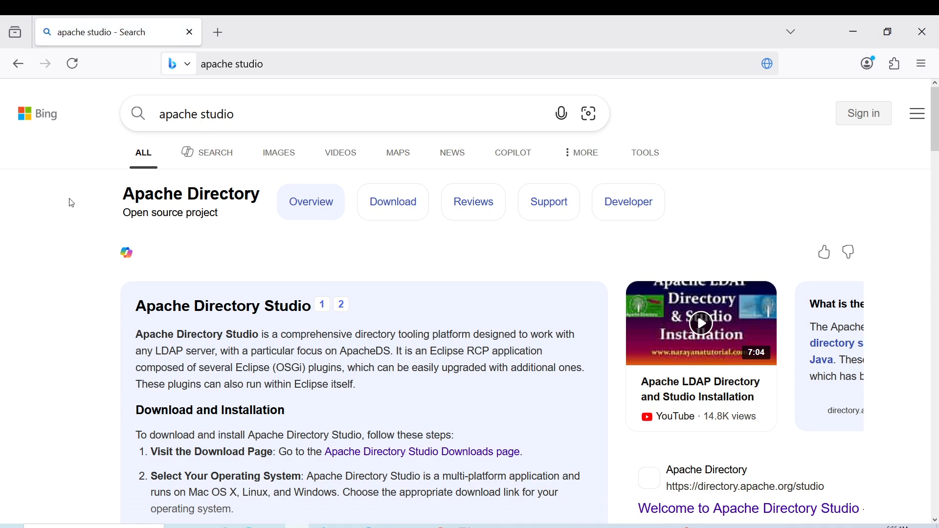
Open the Apache Directory "Download for Windows" search result and look through its download links and installation instructions.
{"action": "scroll", "coordinate": [78, 225], "scroll_direction": "down", "scroll_amount": 7}
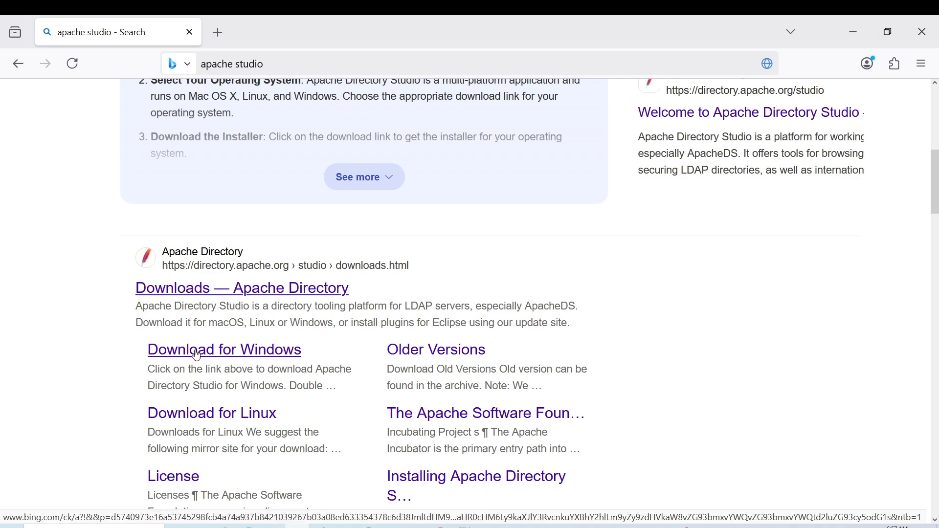
{"action": "left_click", "coordinate": [197, 356]}
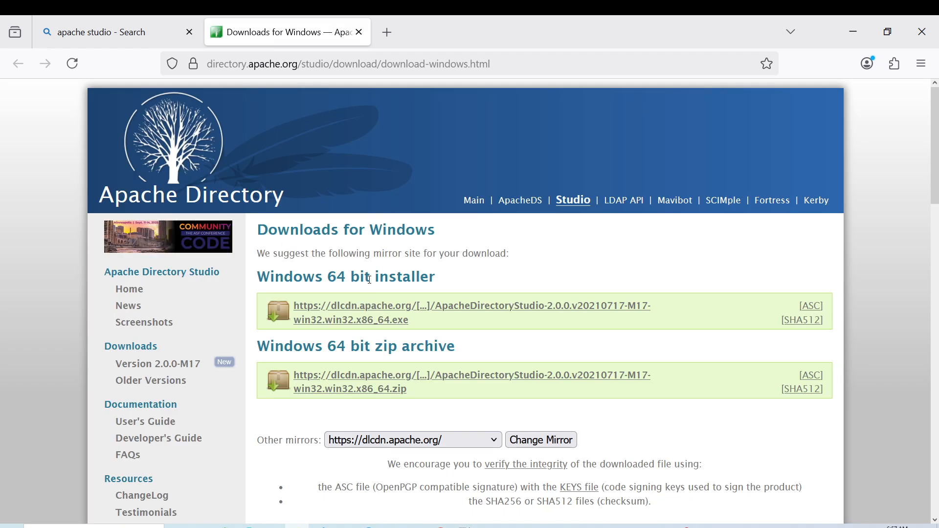
{"action": "scroll", "coordinate": [122, 307], "scroll_direction": "down", "scroll_amount": 2}
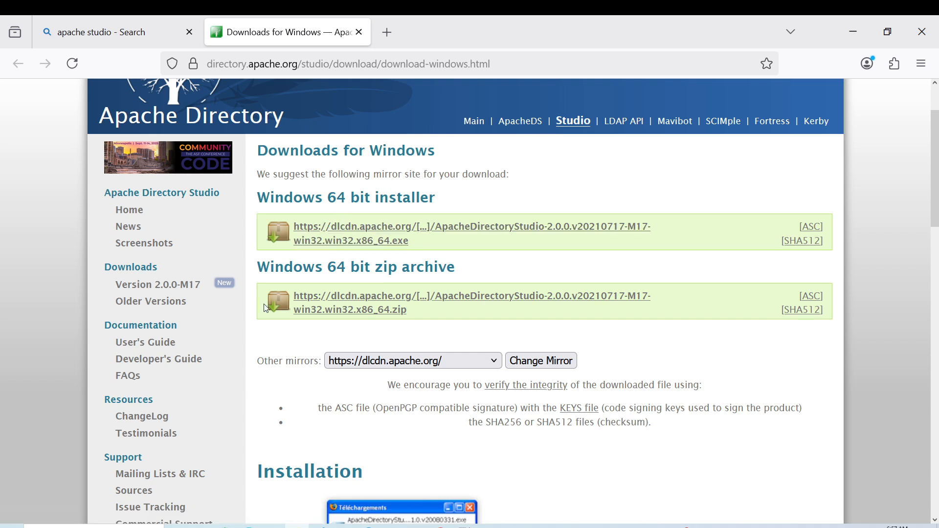
{"action": "scroll", "coordinate": [264, 342], "scroll_direction": "down", "scroll_amount": 1}
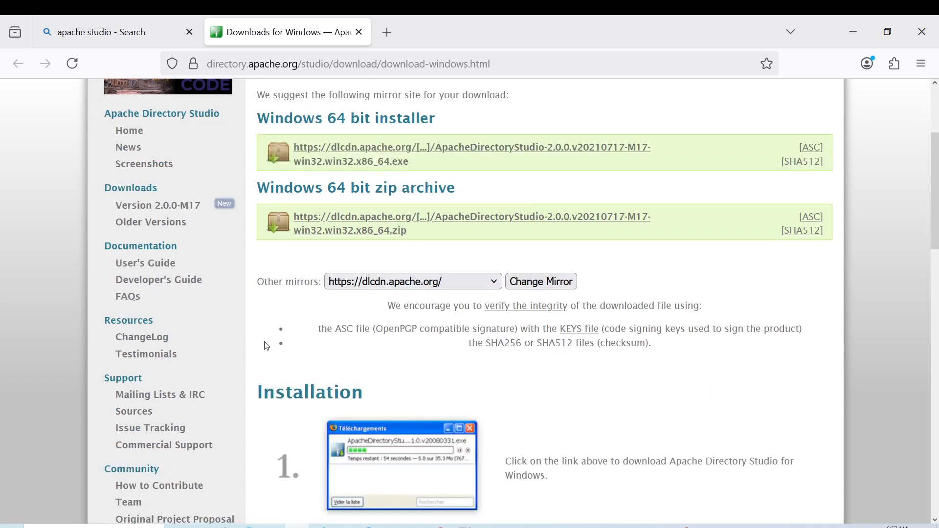
{"action": "scroll", "coordinate": [267, 346], "scroll_direction": "down", "scroll_amount": 2}
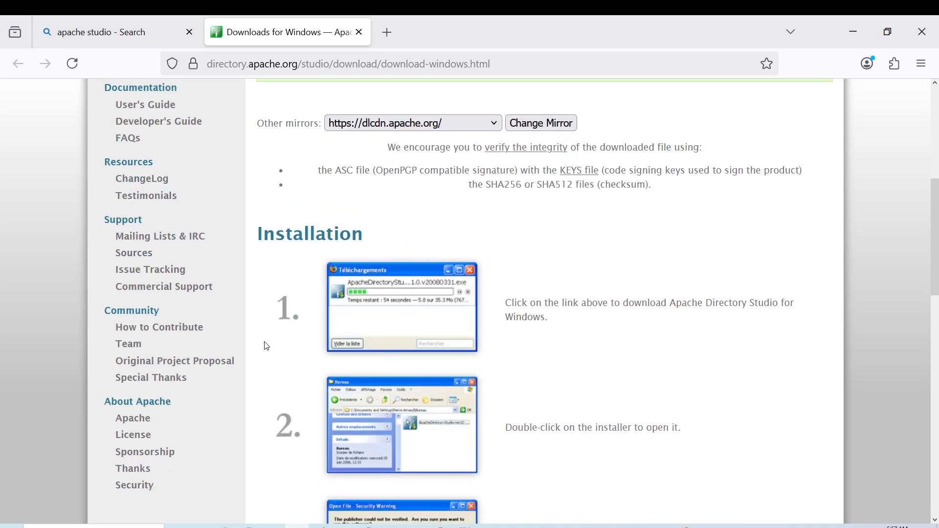
{"action": "scroll", "coordinate": [267, 346], "scroll_direction": "down", "scroll_amount": 1}
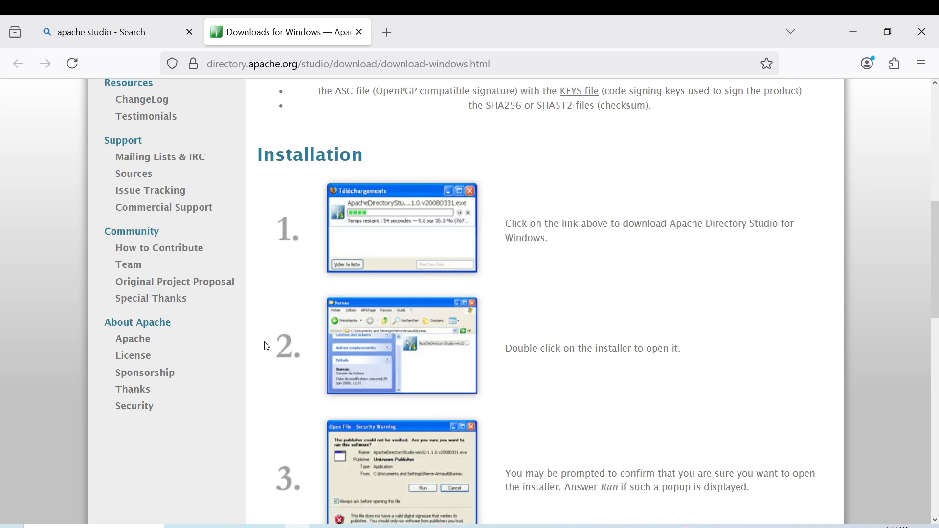
{"action": "scroll", "coordinate": [267, 347], "scroll_direction": "up", "scroll_amount": 5}
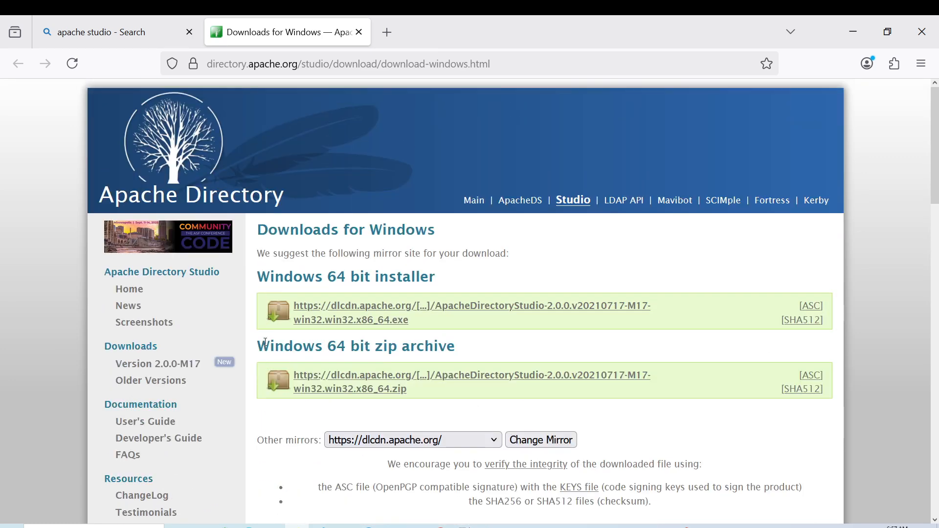
Download the Windows 64 bit installer ApacheDirectoryStudio-2.0.0.v20210717-M17-win32.win32.x86_64.exe and save it to the Desktop.
{"action": "left_click", "coordinate": [327, 313]}
{"action": "left_click", "coordinate": [403, 310]}
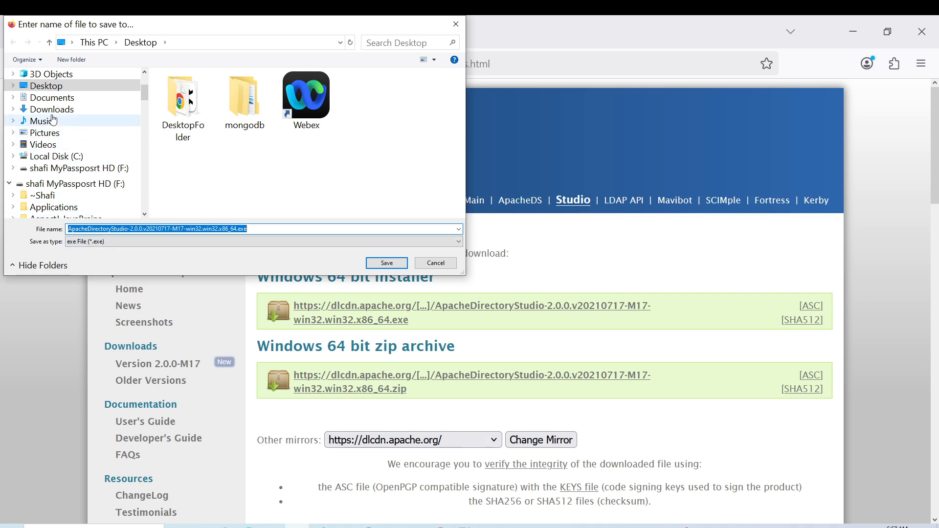
{"action": "left_click", "coordinate": [387, 264]}
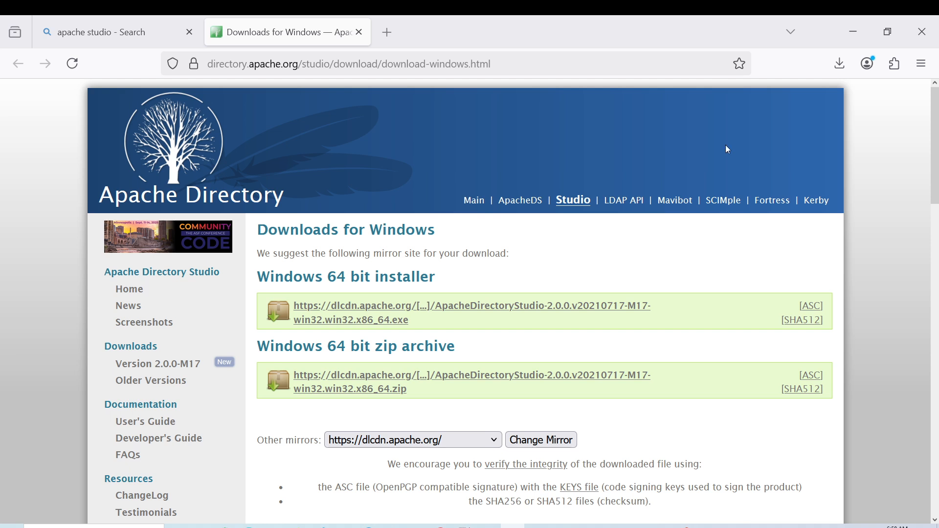
Show the downloaded Apache Directory Studio installer in its folder and run it.
{"action": "left_click", "coordinate": [833, 68]}
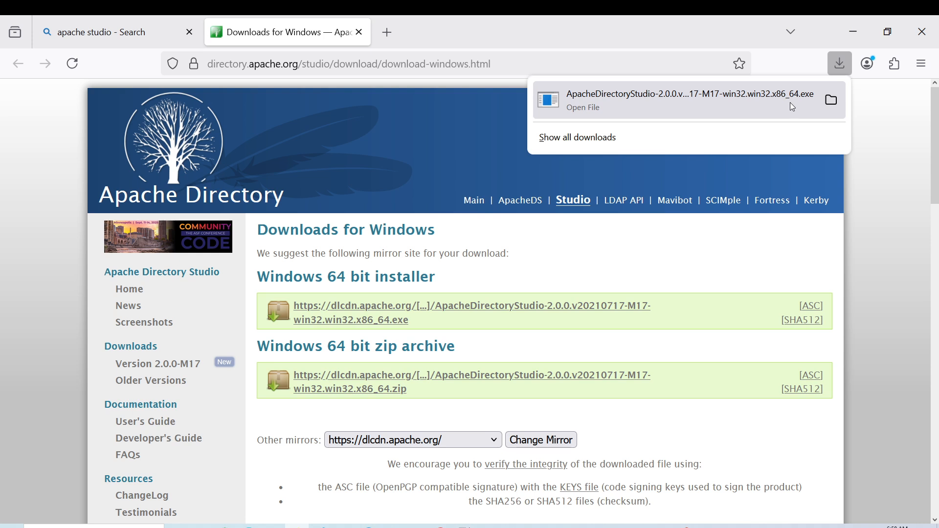
{"action": "left_click", "coordinate": [831, 102]}
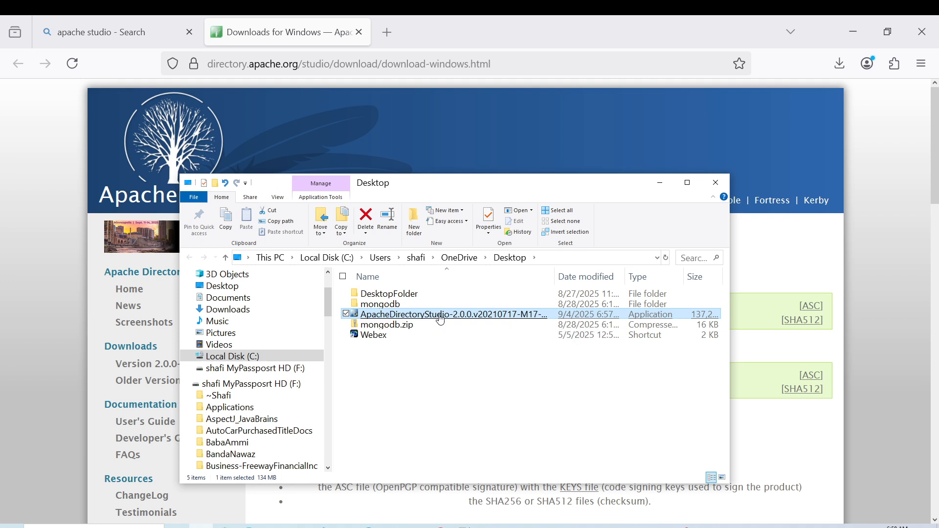
{"action": "double_click", "coordinate": [441, 319]}
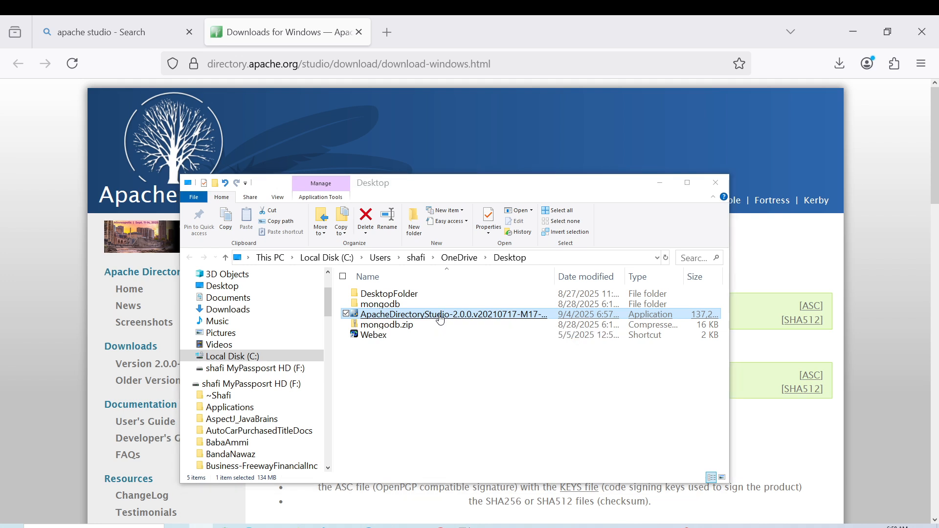
{"action": "double_click", "coordinate": [441, 319]}
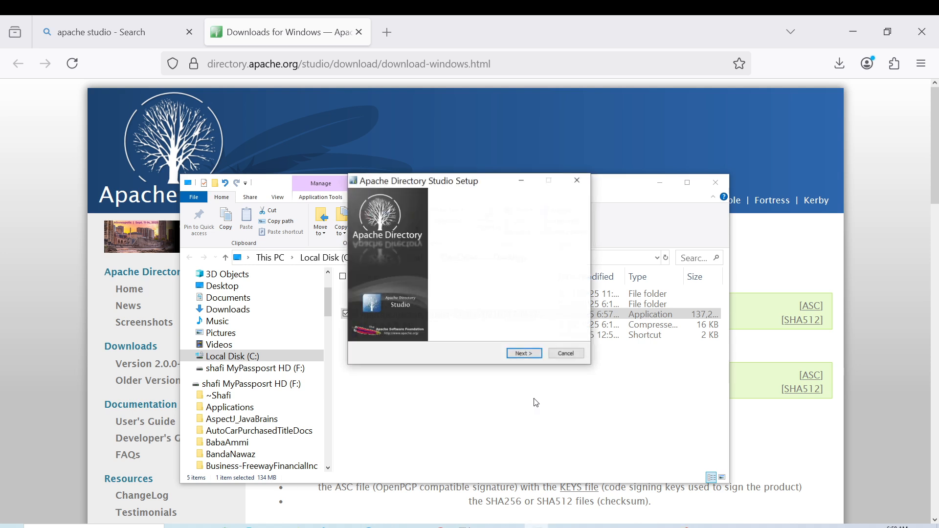
Start the Apache Directory Studio setup wizard, skim the Apache License and accept it.
{"action": "left_click", "coordinate": [524, 353]}
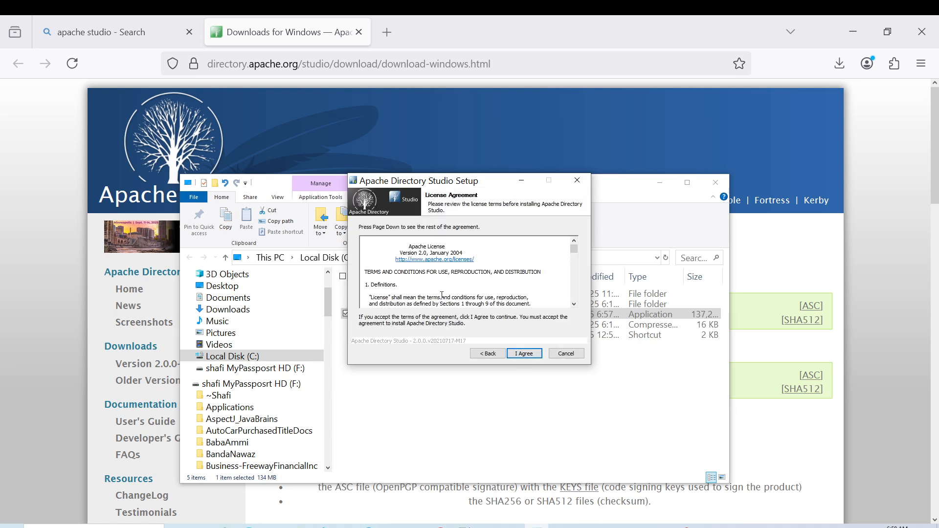
{"action": "scroll", "coordinate": [444, 289], "scroll_direction": "down", "scroll_amount": 2}
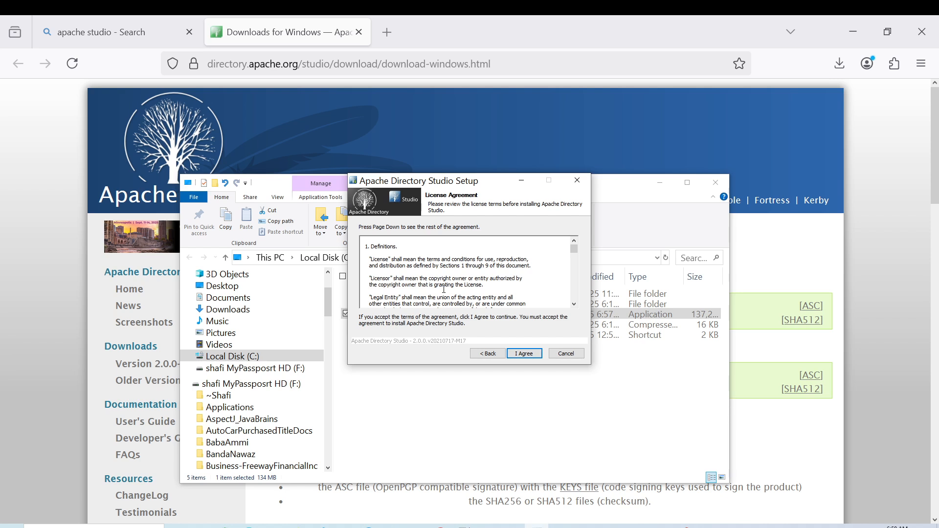
{"action": "scroll", "coordinate": [444, 290], "scroll_direction": "down", "scroll_amount": 1}
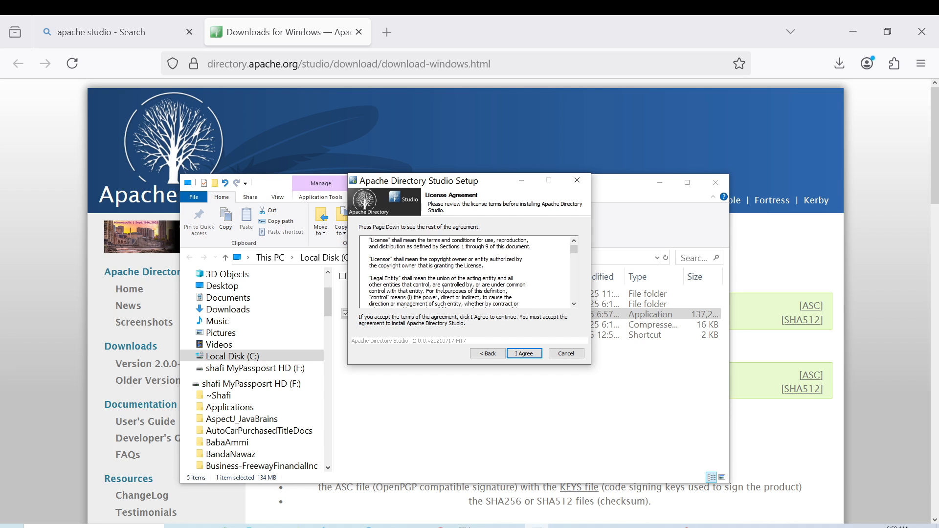
{"action": "left_click", "coordinate": [532, 356]}
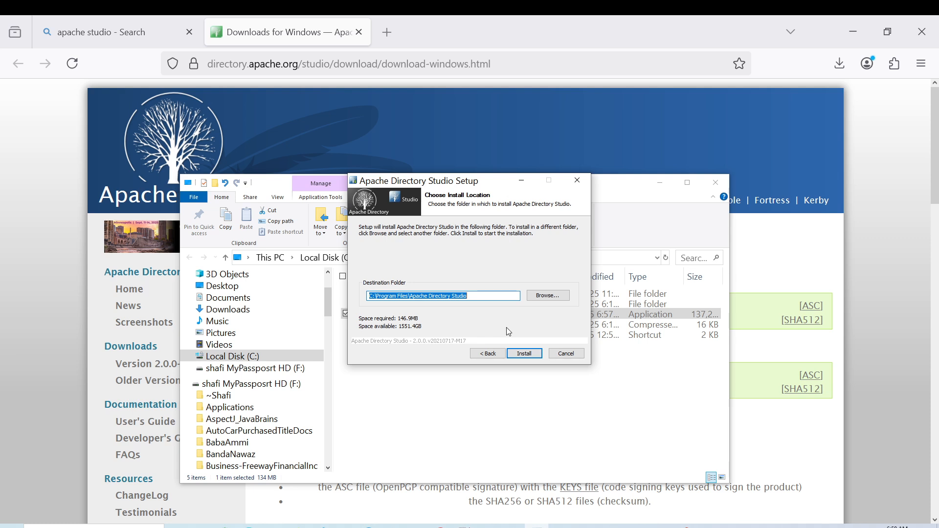
Install Apache Directory Studio into C:\Program Files\Apache Directory Studio and finish the setup wizard.
{"action": "left_click", "coordinate": [558, 299]}
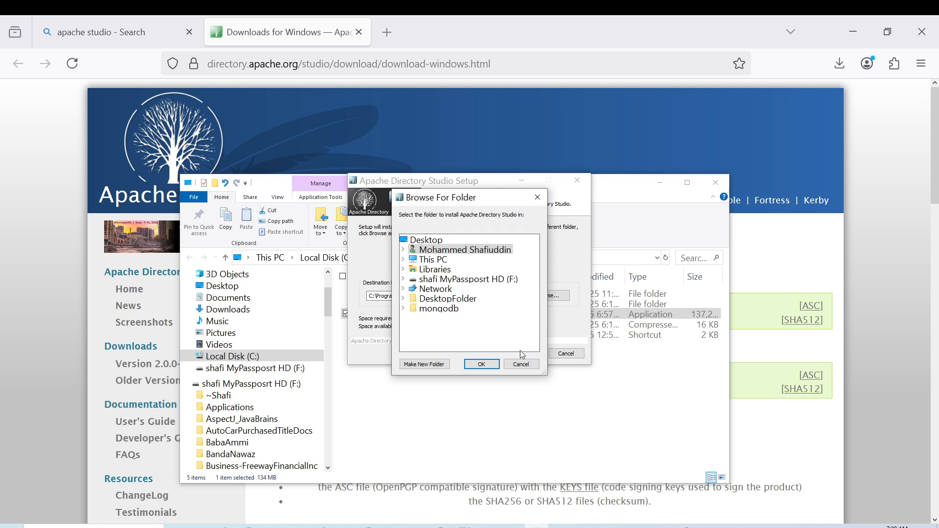
{"action": "left_click", "coordinate": [521, 365]}
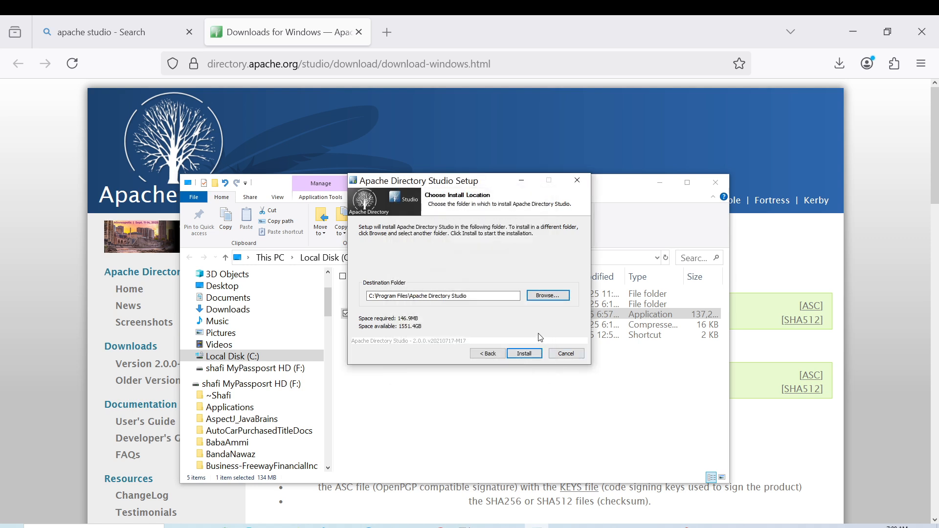
{"action": "left_click", "coordinate": [524, 354]}
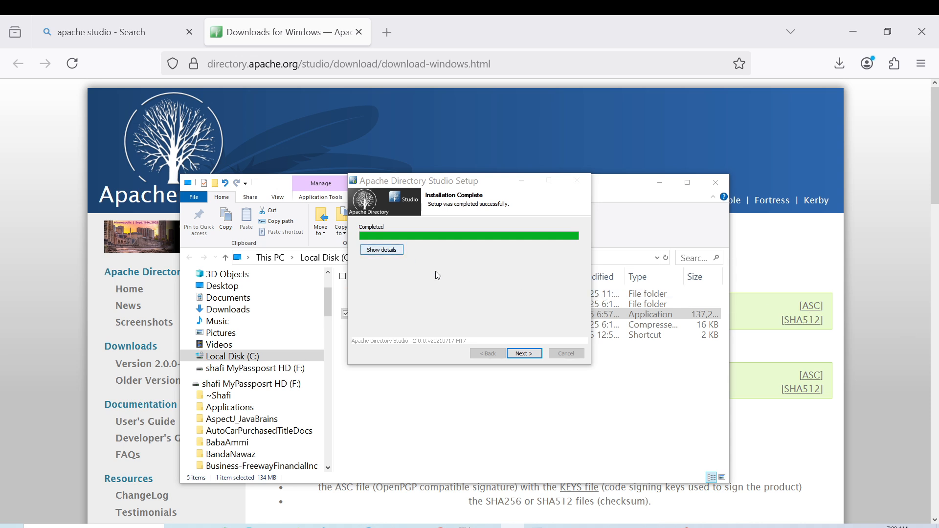
{"action": "left_click", "coordinate": [524, 355]}
{"action": "left_click", "coordinate": [525, 355]}
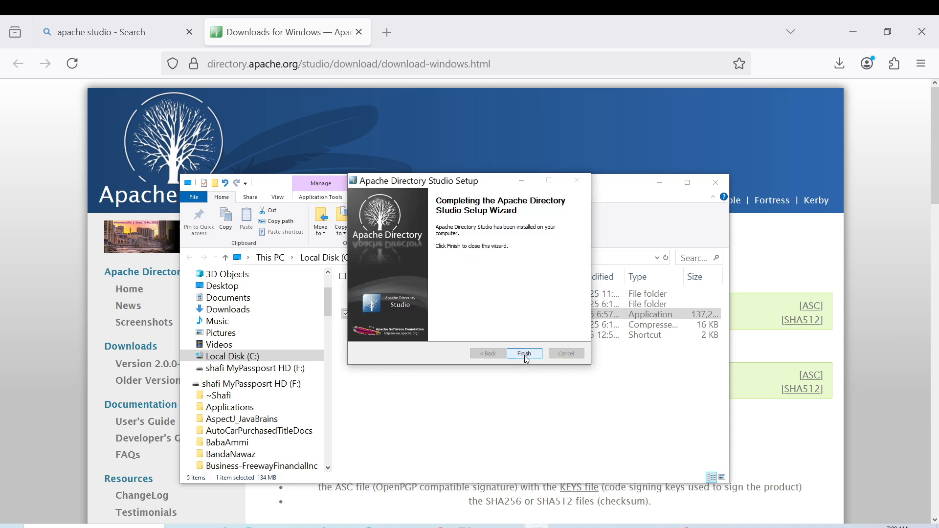
{"action": "left_click", "coordinate": [524, 354]}
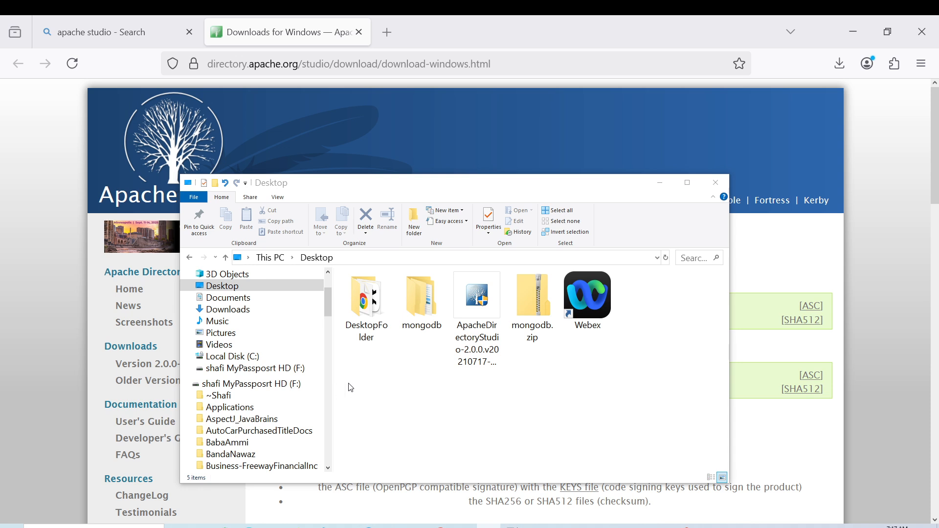
Go to C:\Program Files\Apache Directory Studio and try to launch ApacheDirectoryStudio.exe.
{"action": "left_click", "coordinate": [253, 360]}
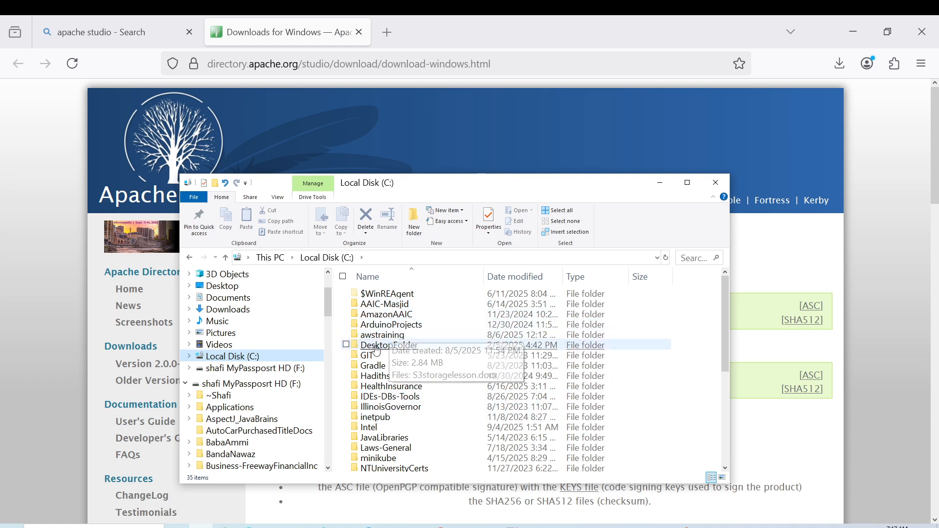
{"action": "scroll", "coordinate": [391, 377], "scroll_direction": "down", "scroll_amount": 2}
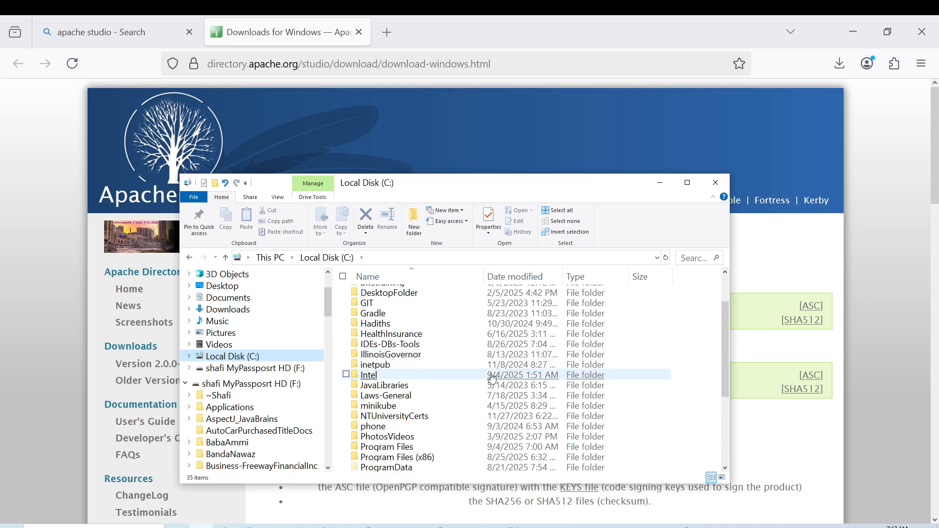
{"action": "left_click", "coordinate": [404, 447]}
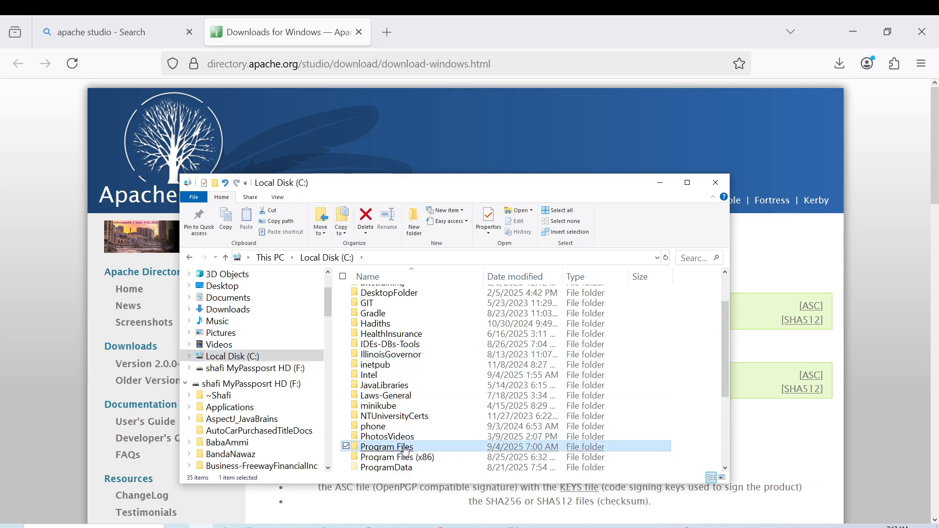
{"action": "double_click", "coordinate": [406, 448]}
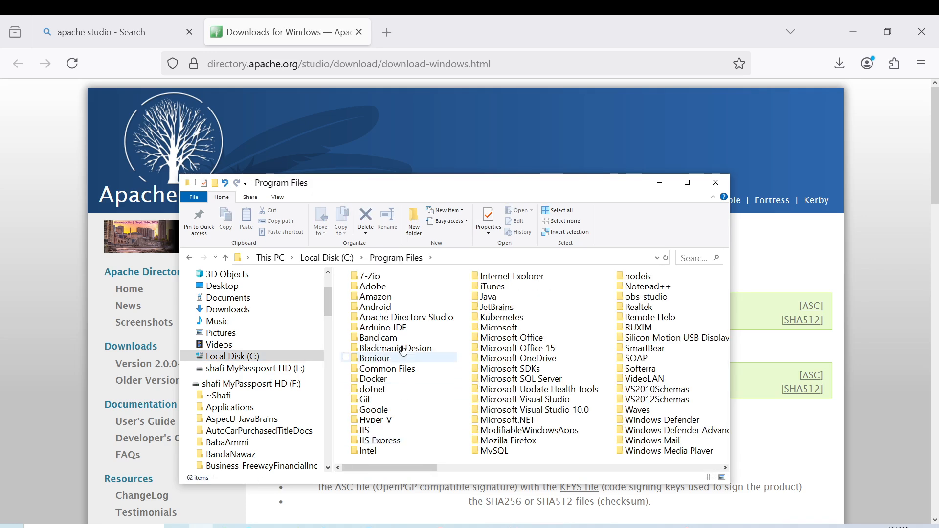
{"action": "double_click", "coordinate": [392, 318]}
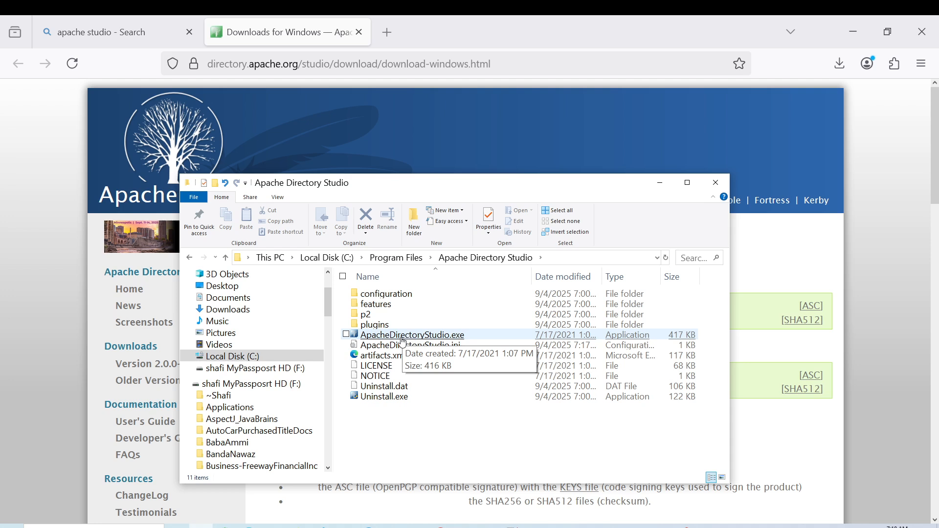
{"action": "left_click", "coordinate": [458, 338]}
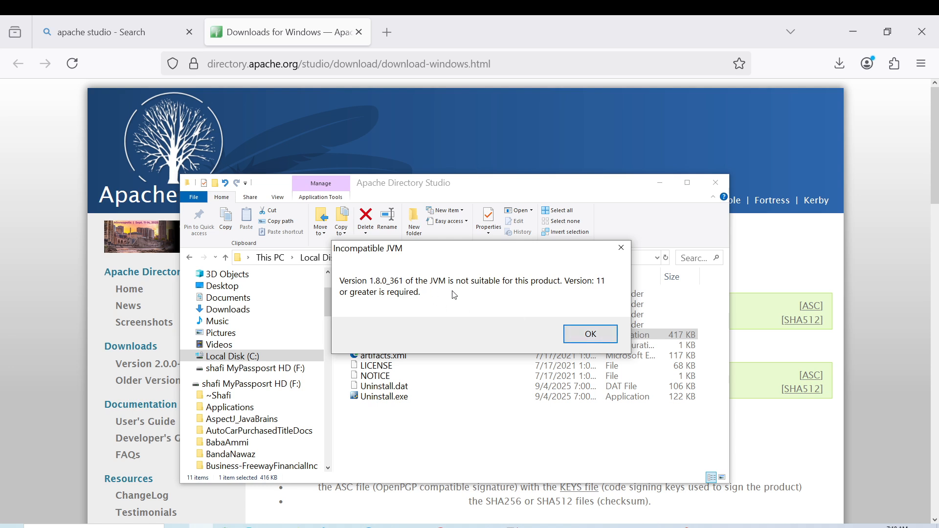
{"action": "left_click", "coordinate": [575, 335]}
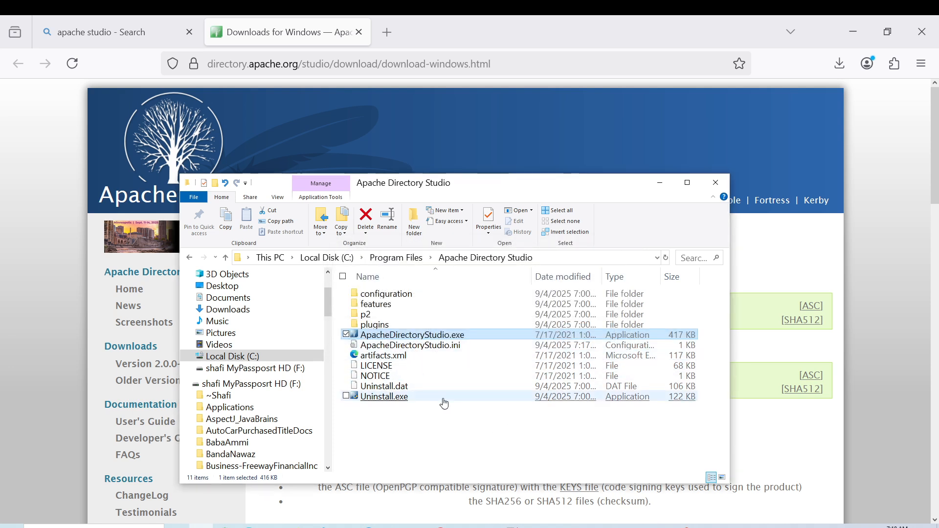
Open ApacheDirectoryStudio.ini in Notepad and uncomment its -vm line, moving the editor window aside from the folder window.
{"action": "right_click", "coordinate": [429, 347]}
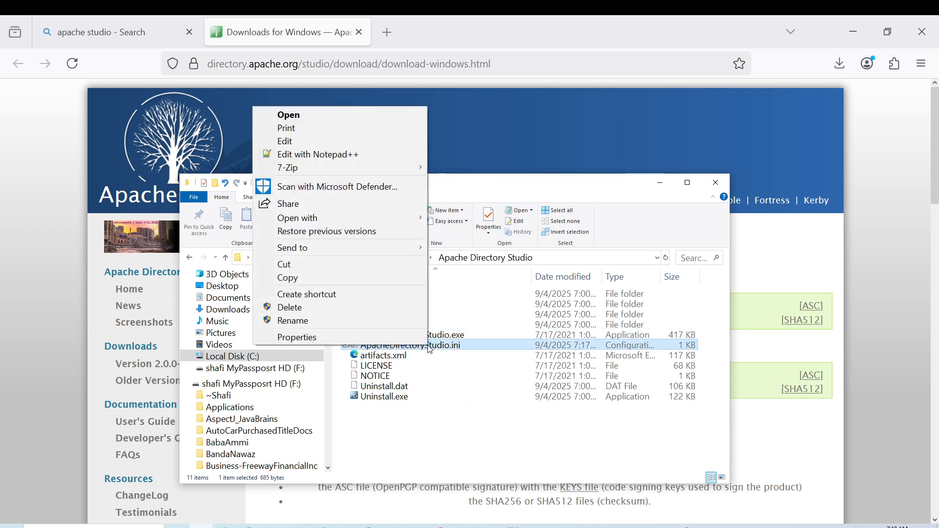
{"action": "mouse_move", "coordinate": [308, 167]}
{"action": "left_click", "coordinate": [436, 436]}
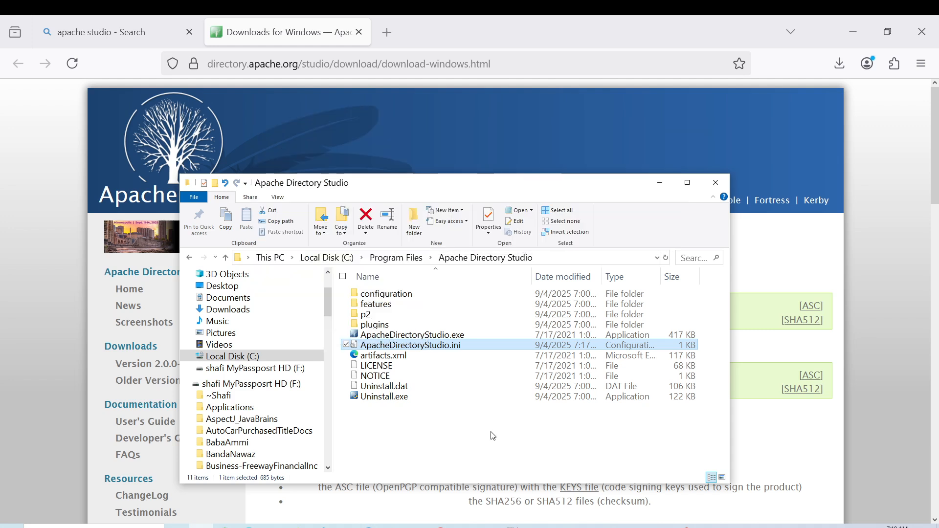
{"action": "left_click", "coordinate": [417, 346]}
{"action": "double_click", "coordinate": [417, 346]}
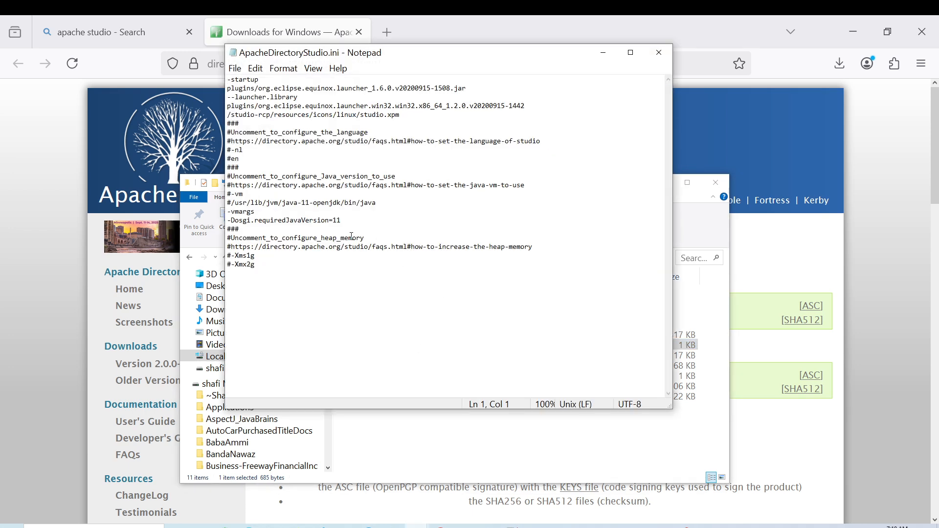
{"action": "left_click", "coordinate": [233, 195]}
{"action": "key", "text": "BackSpace"}
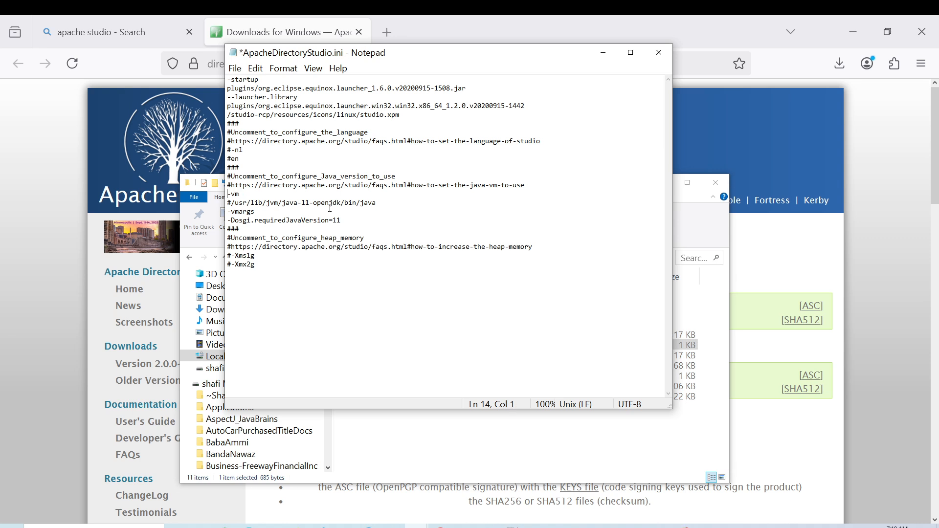
{"action": "left_click", "coordinate": [231, 202]}
{"action": "left_click_drag", "start_coordinate": [474, 53], "coordinate": [666, 73]}
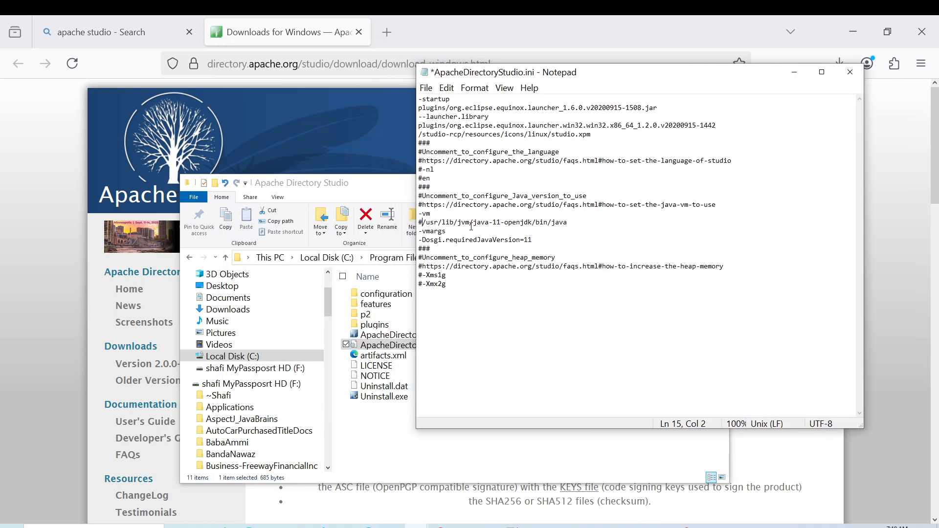
Browse to C:\Program Files\Java\jdk-11.0.8\bin in File Explorer and copy the folder's path.
{"action": "left_click", "coordinate": [376, 448]}
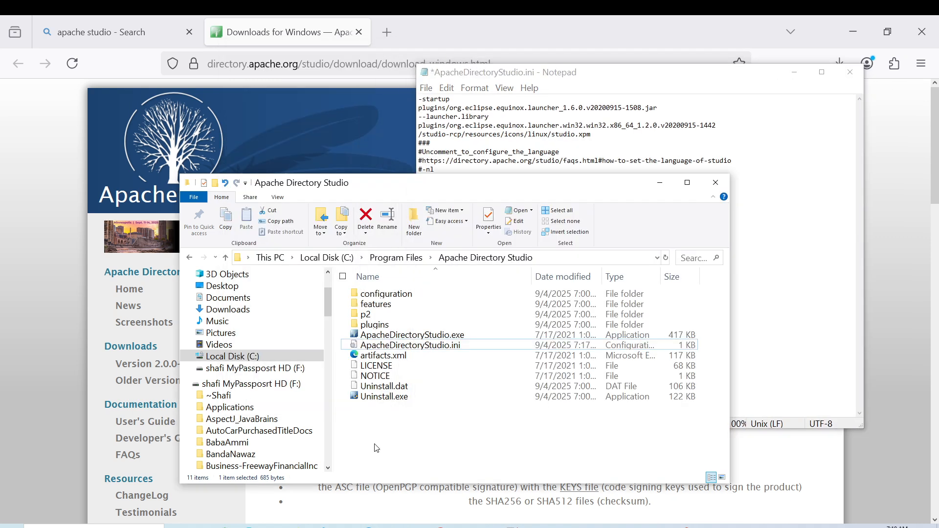
{"action": "left_click", "coordinate": [397, 258]}
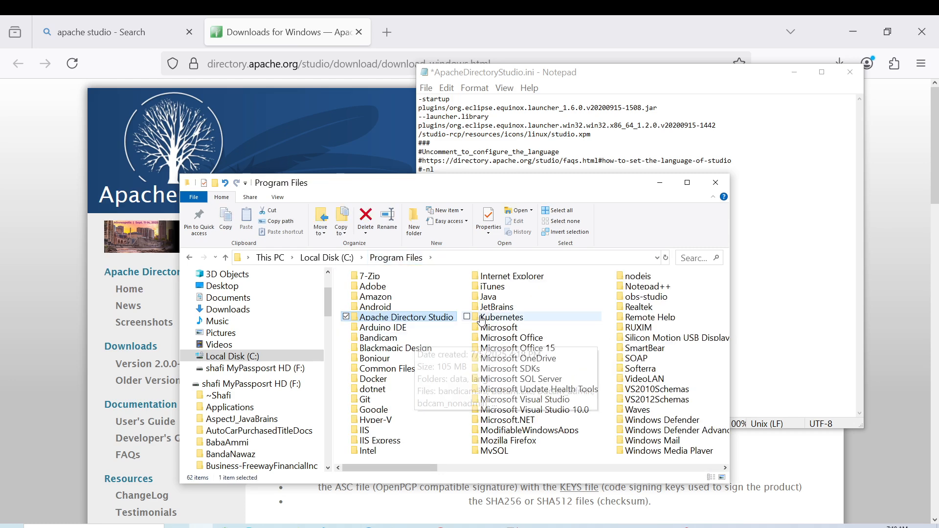
{"action": "double_click", "coordinate": [489, 297]}
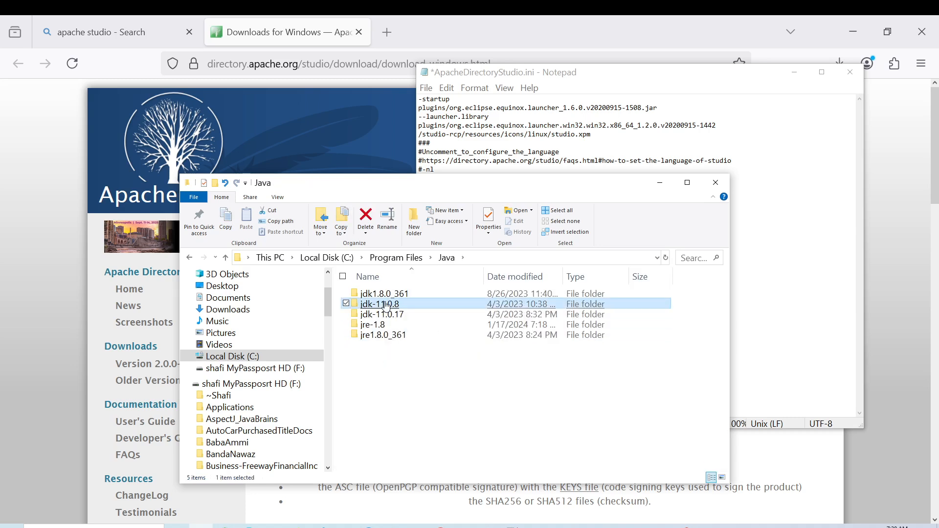
{"action": "double_click", "coordinate": [379, 305]}
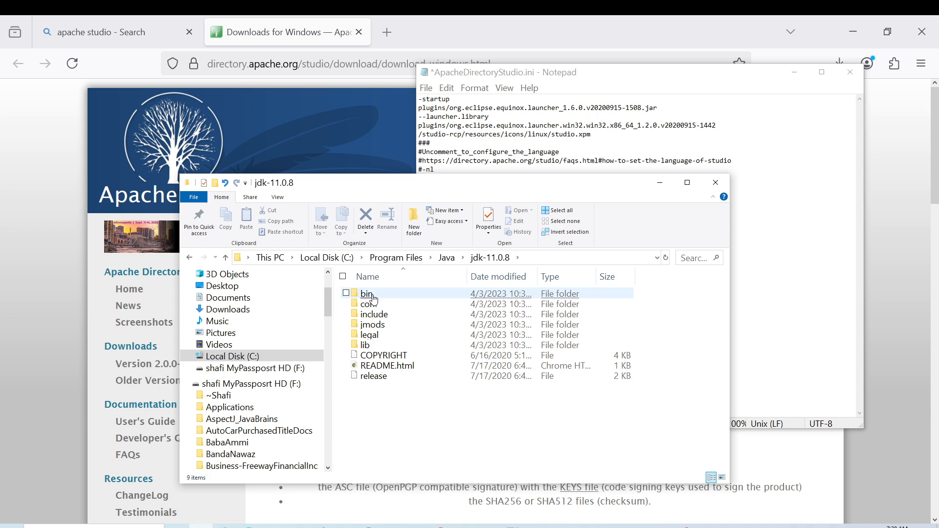
{"action": "double_click", "coordinate": [368, 294]}
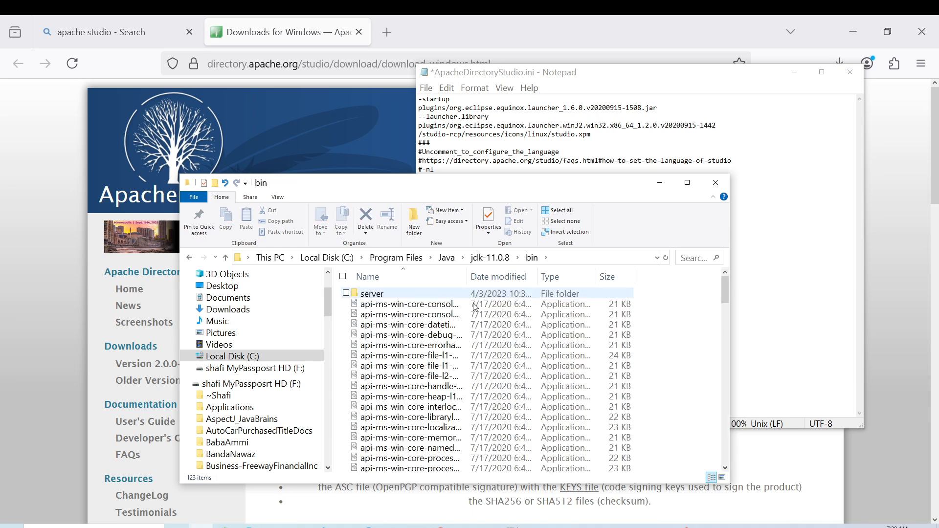
{"action": "left_click", "coordinate": [562, 259]}
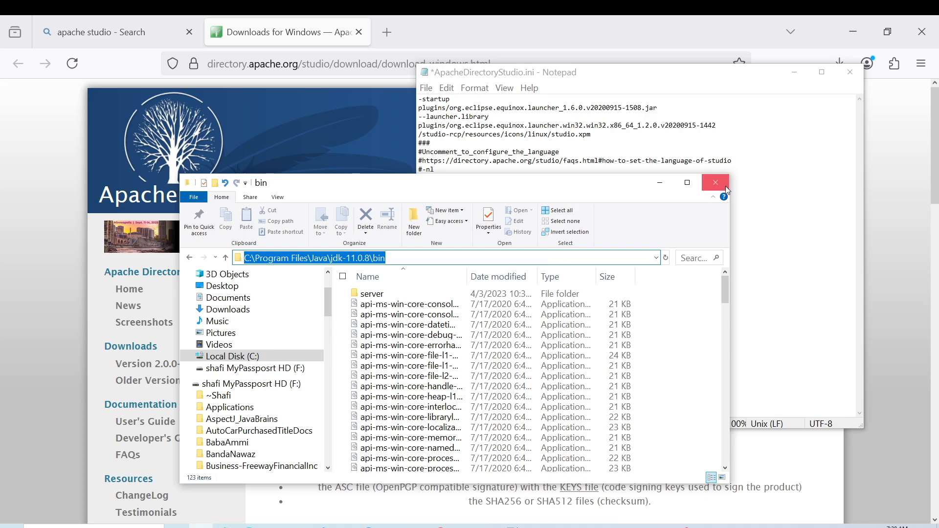
{"action": "right_click", "coordinate": [377, 258]}
{"action": "left_click", "coordinate": [306, 295]}
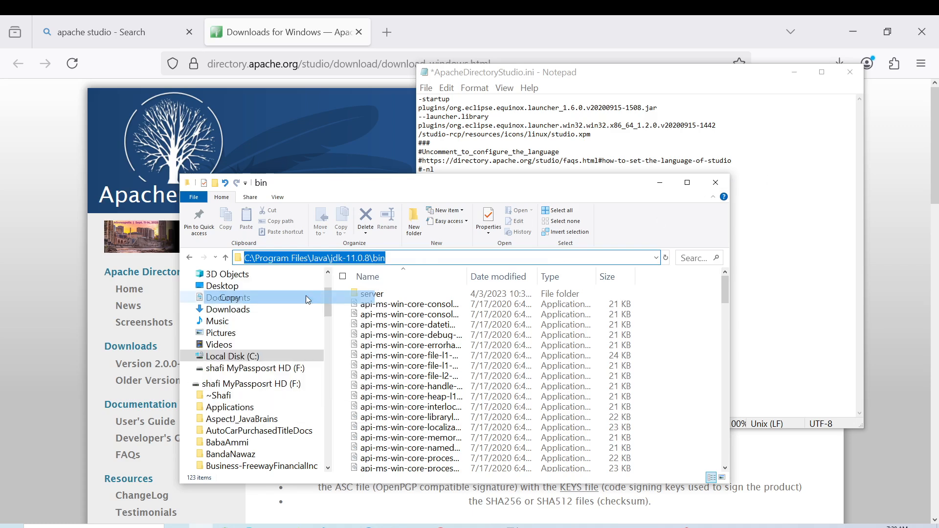
In ApacheDirectoryStudio.ini, replace the commented OpenJDK path below -vm with C:\Program Files\Java\jdk-11.0.8\bin, without the leading #.
{"action": "left_click", "coordinate": [771, 206]}
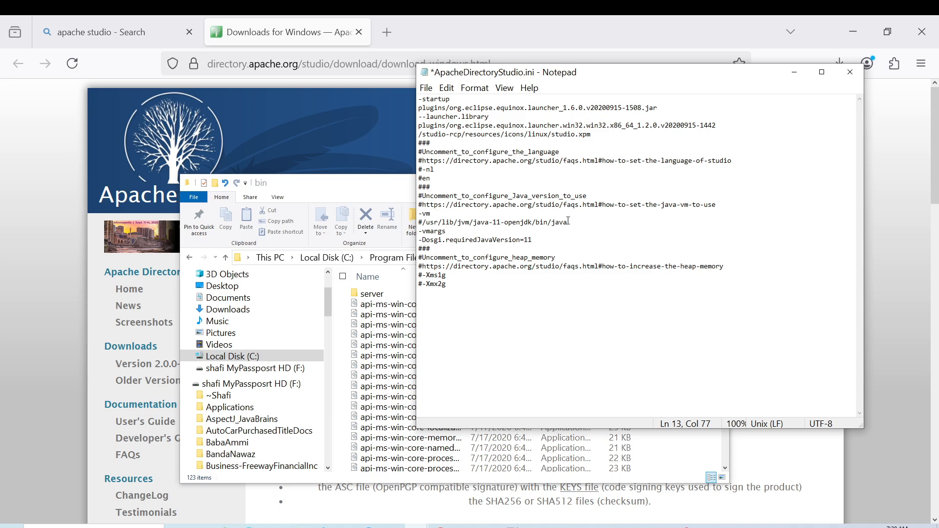
{"action": "left_click", "coordinate": [424, 221]}
{"action": "key", "text": "BackSpace"}
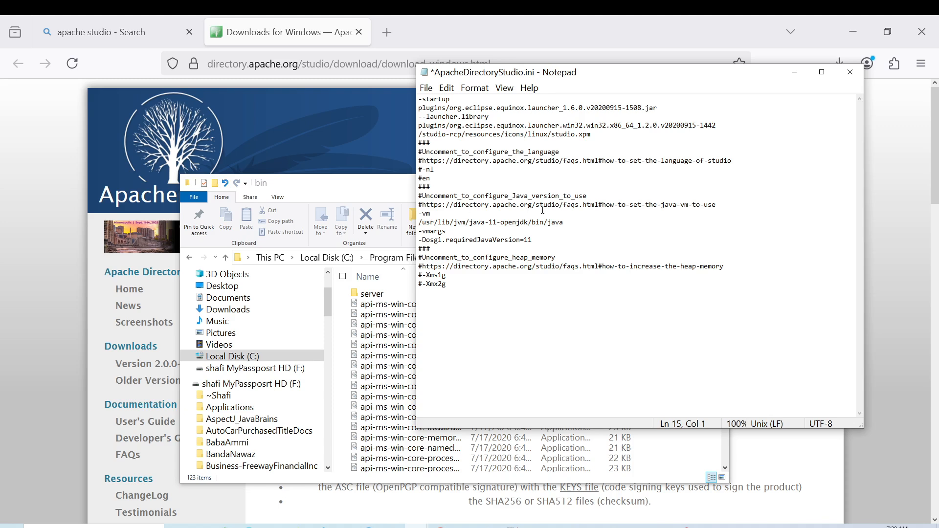
{"action": "left_click_drag", "start_coordinate": [570, 222], "coordinate": [401, 226]}
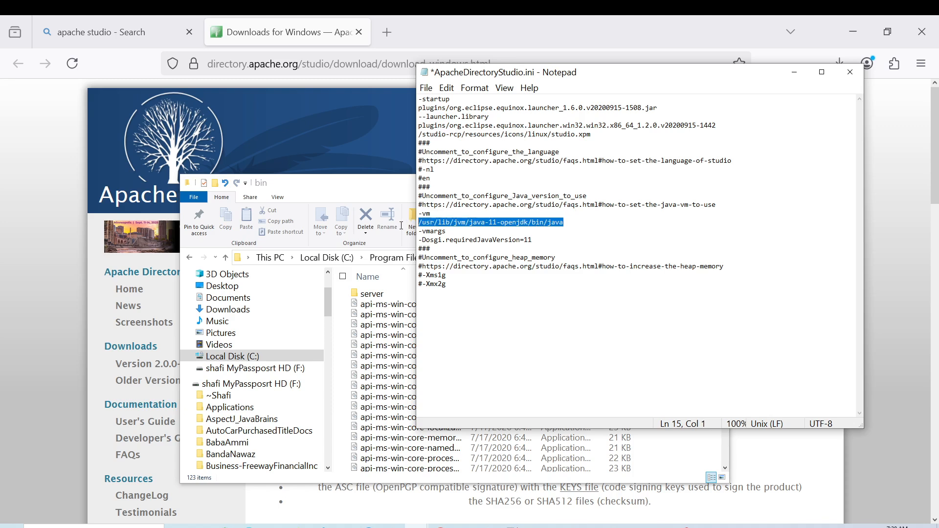
{"action": "key", "text": "BackSpace"}
{"action": "key", "text": "ctrl+v"}
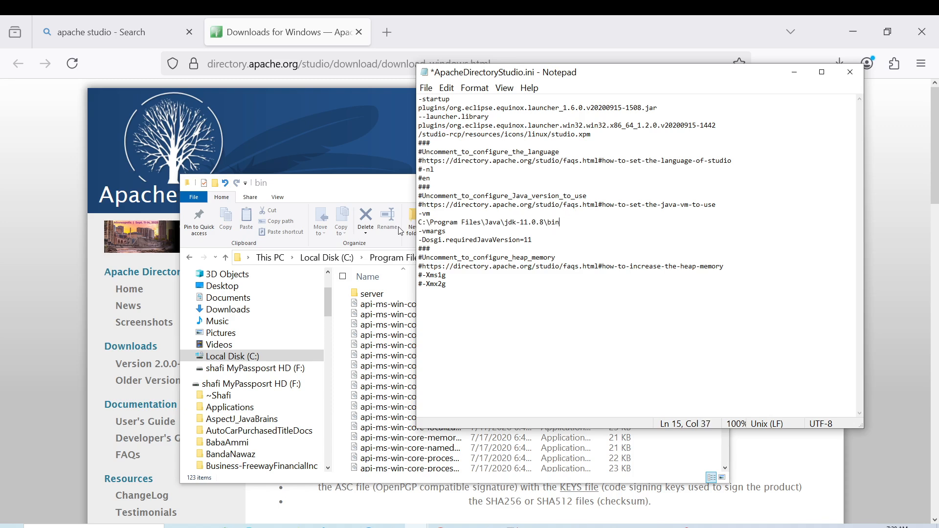
Change the backslashes in the JDK path to forward slashes so it reads C:/Program Files/Java/jdk-11.0.8/bin.
{"action": "left_click", "coordinate": [431, 222]}
{"action": "key", "text": "BackSpace"}
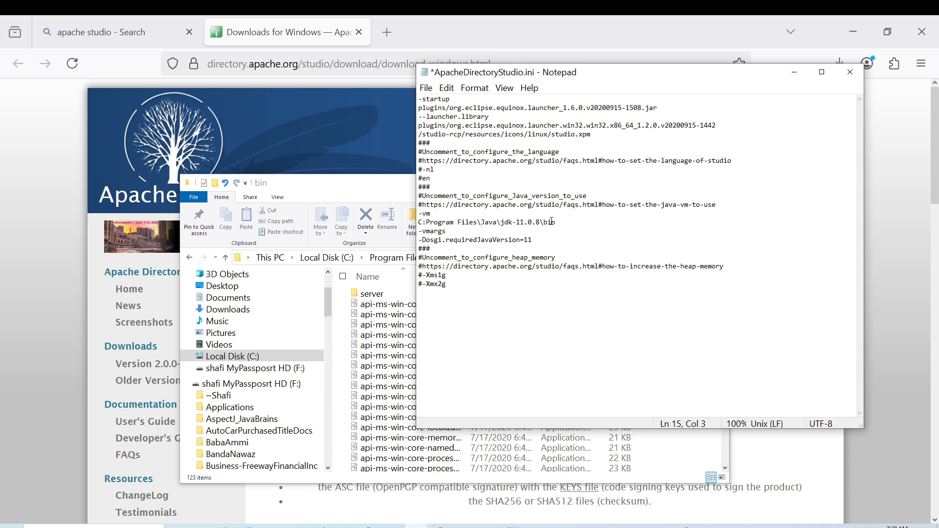
{"action": "type", "text": "/"}
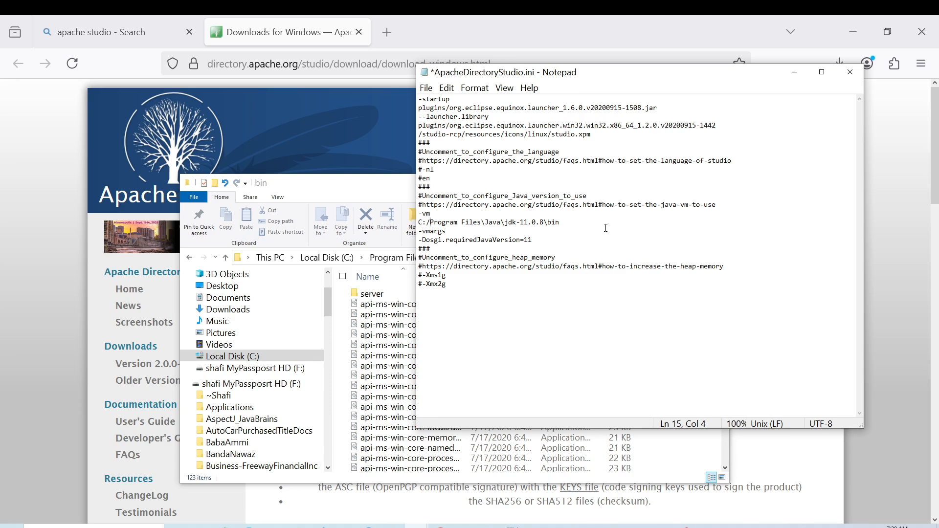
{"action": "left_click", "coordinate": [486, 224]}
{"action": "key", "text": "BackSpace"}
{"action": "type", "text": "/"}
{"action": "left_click", "coordinate": [505, 223]}
{"action": "key", "text": "BackSpace"}
{"action": "type", "text": "/"}
{"action": "left_click", "coordinate": [547, 222]}
{"action": "key", "text": "BackSpace"}
{"action": "type", "text": "/"}
{"action": "key", "text": "ctrl+s"}
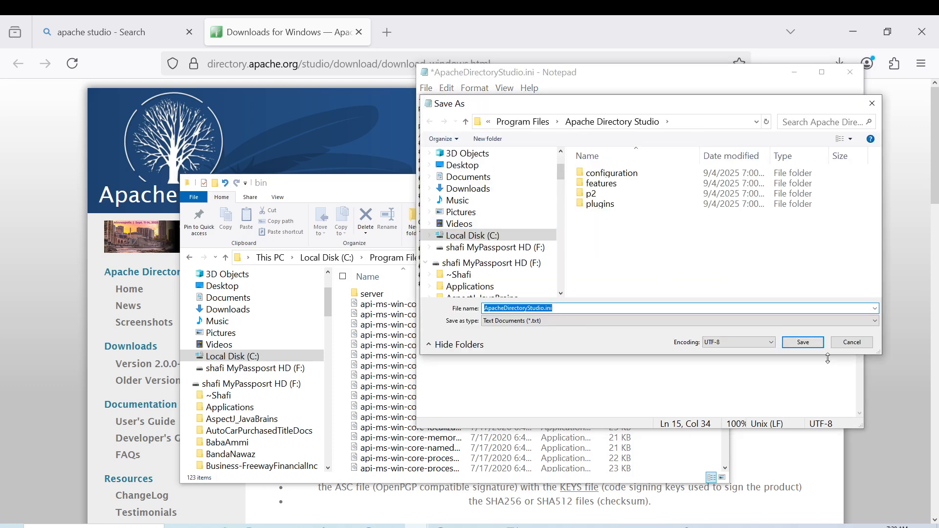
{"action": "left_click", "coordinate": [852, 342]}
{"action": "left_click", "coordinate": [631, 278]}
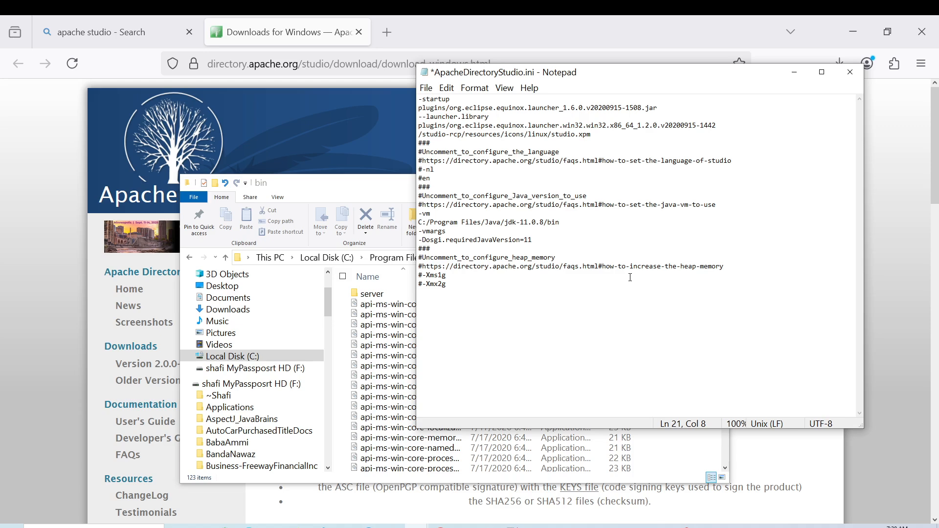
{"action": "key", "text": "ctrl+s"}
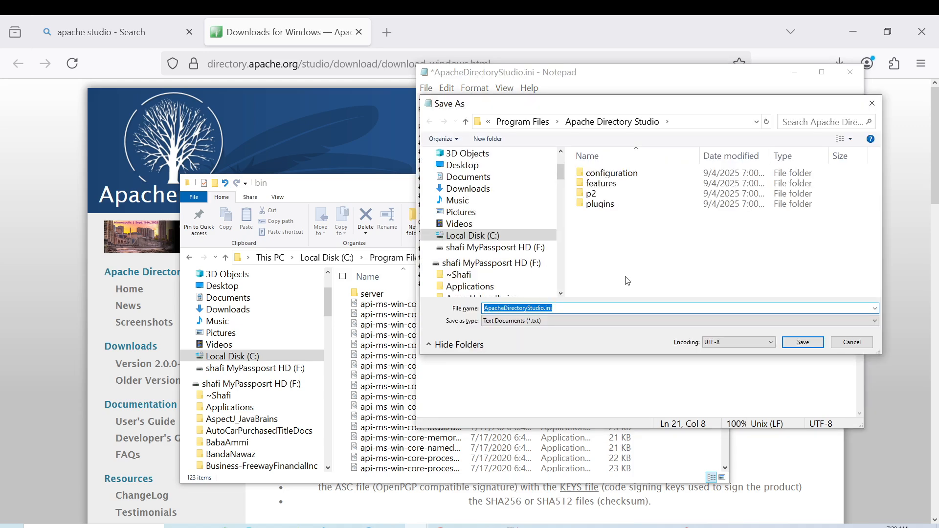
{"action": "left_click", "coordinate": [853, 342]}
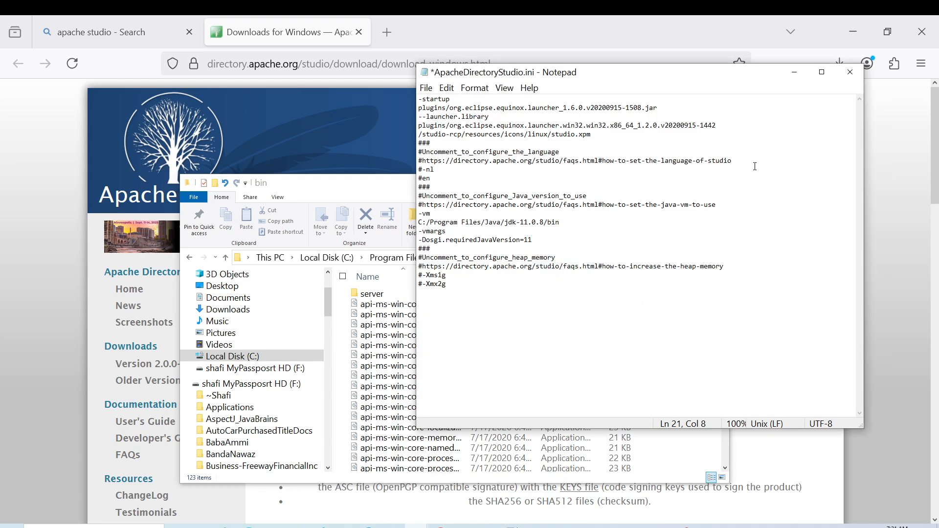
{"action": "left_click", "coordinate": [850, 78]}
{"action": "left_click", "coordinate": [442, 285]}
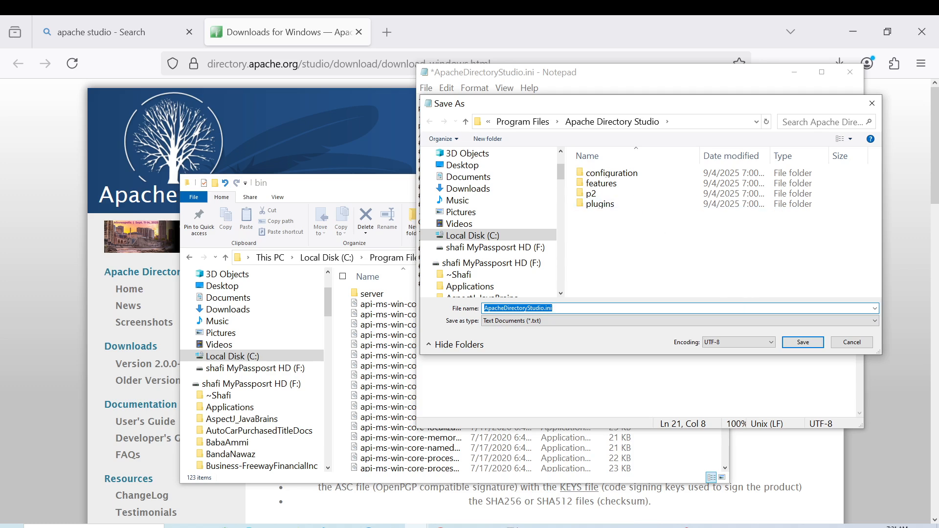
{"action": "key", "text": "Escape"}
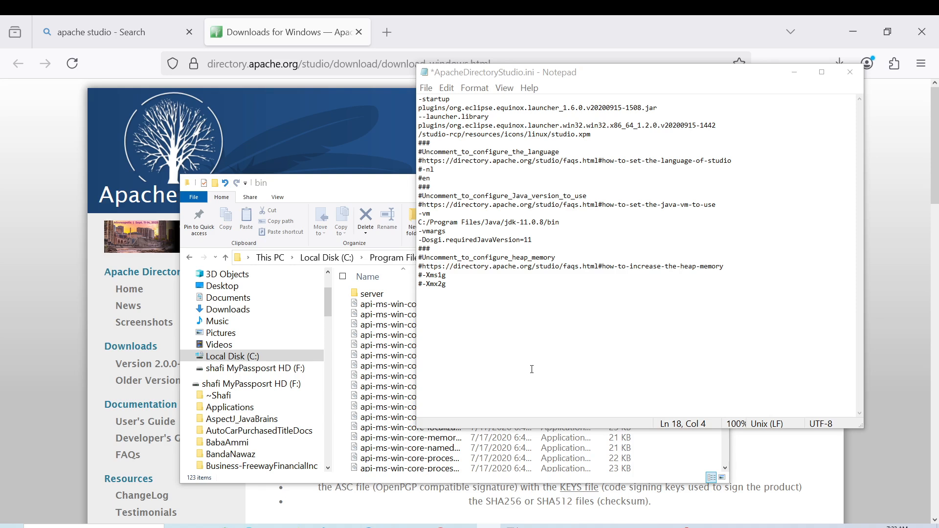
{"action": "left_click", "coordinate": [551, 340]}
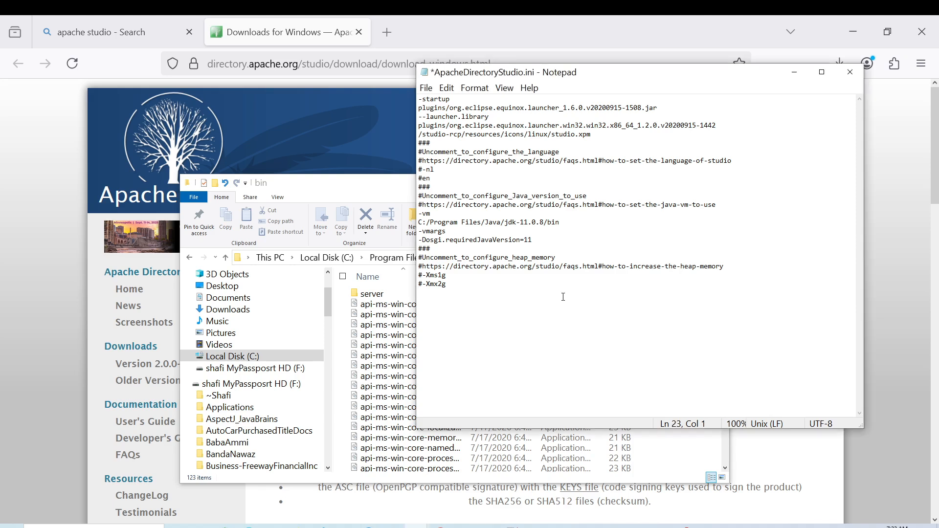
{"action": "left_click", "coordinate": [576, 235]}
{"action": "key", "text": "ctrl+s"}
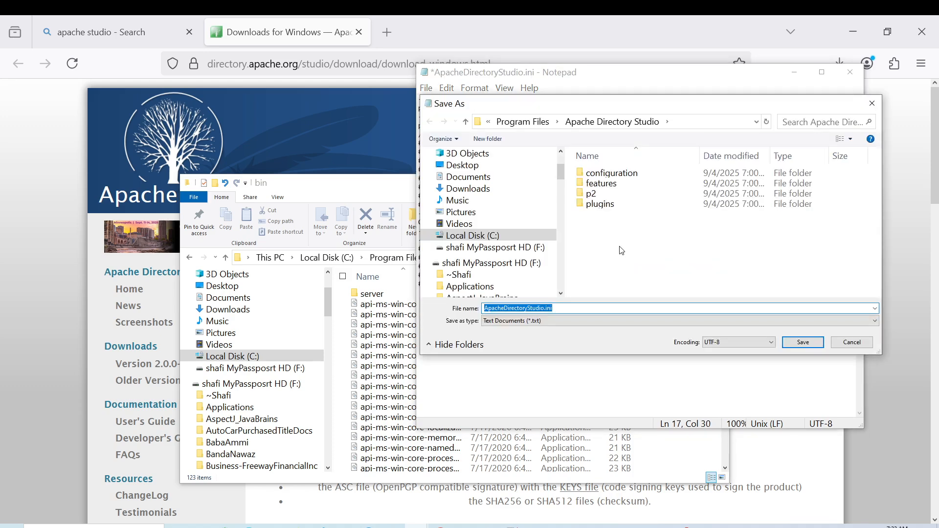
{"action": "left_click", "coordinate": [841, 345]}
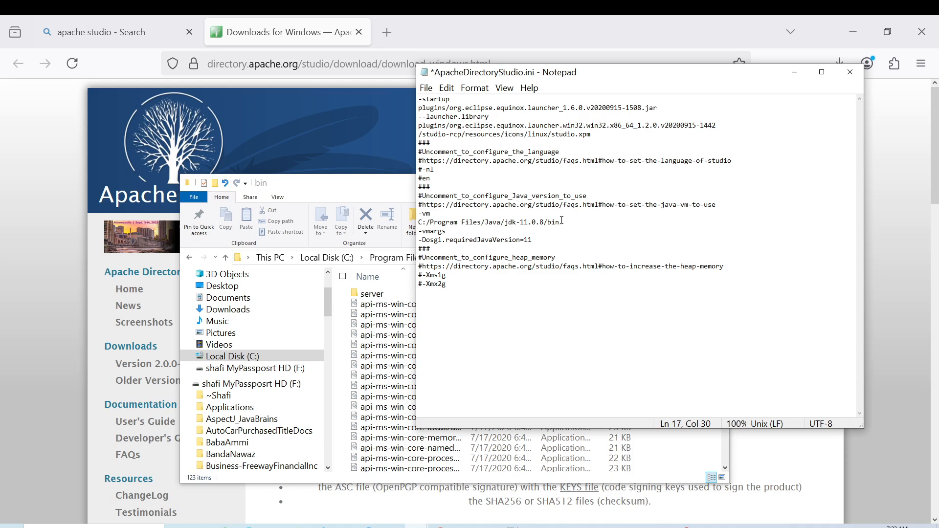
Copy the path C:/Program Files/Java/jdk-11.0.8/bin from the ini file and close the file without saving.
{"action": "left_click_drag", "start_coordinate": [561, 221], "coordinate": [417, 221]}
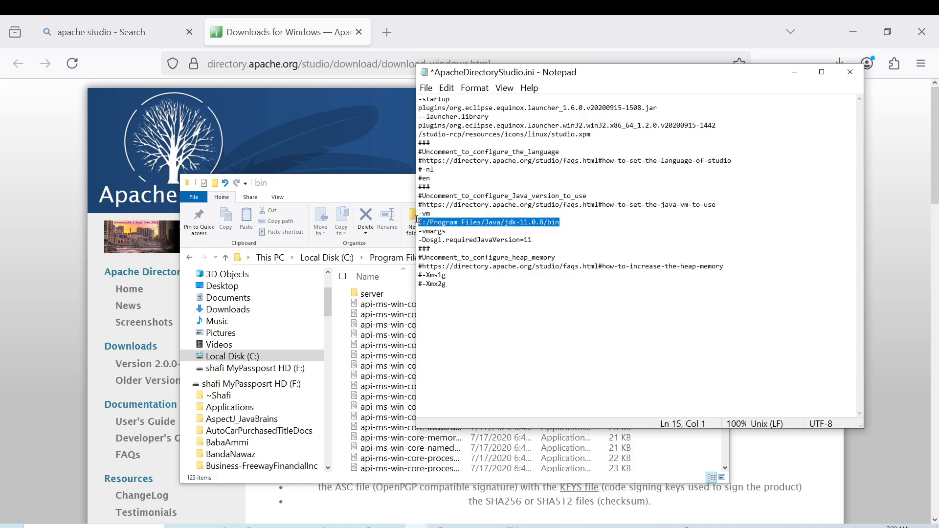
{"action": "right_click", "coordinate": [442, 230]}
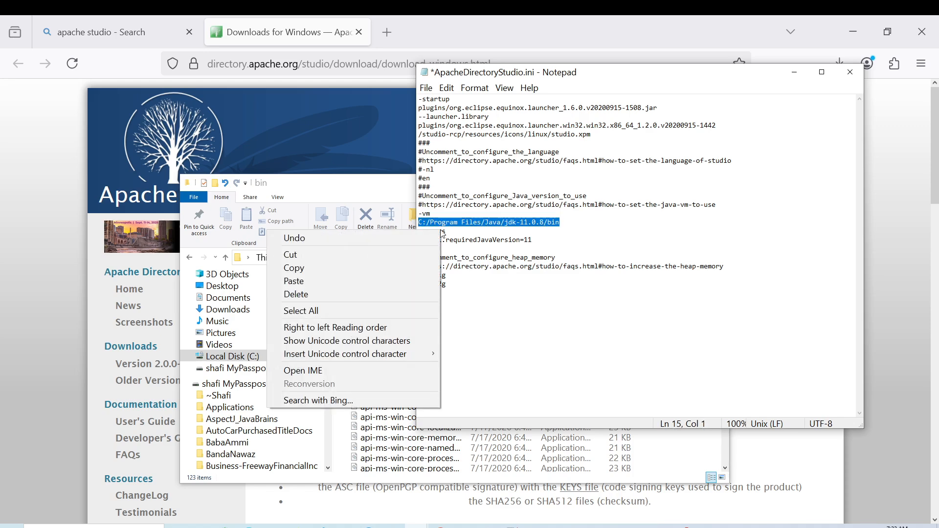
{"action": "left_click", "coordinate": [371, 271]}
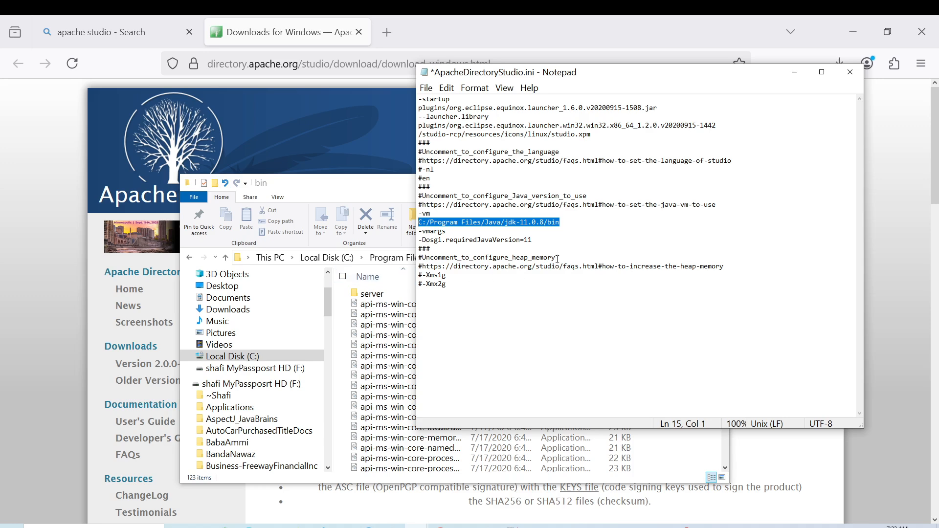
{"action": "left_click", "coordinate": [850, 73]}
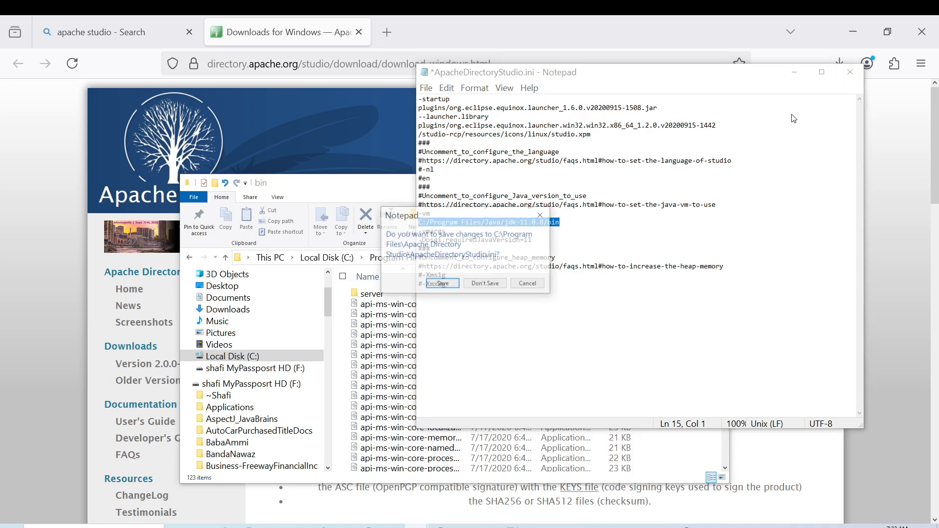
{"action": "left_click", "coordinate": [503, 285]}
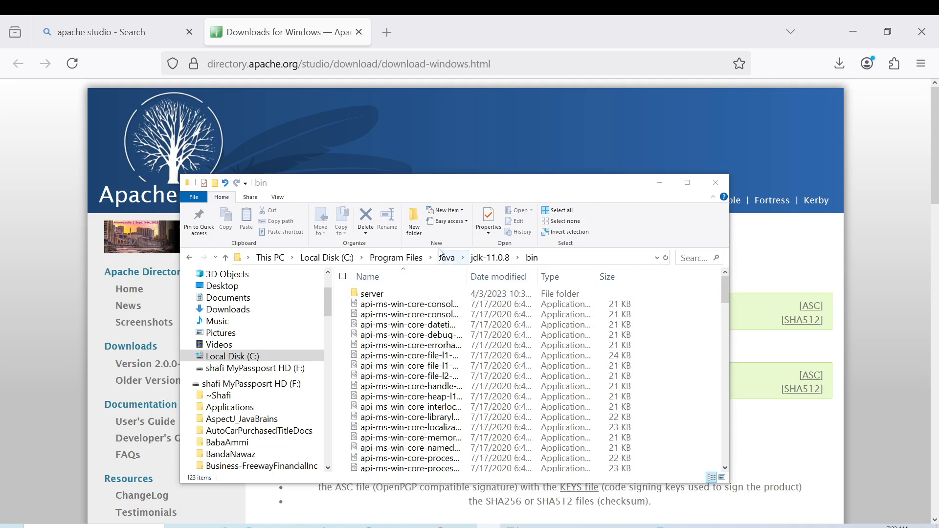
Return to the C:\Program Files\Apache Directory Studio folder in File Explorer.
{"action": "left_click", "coordinate": [411, 257]}
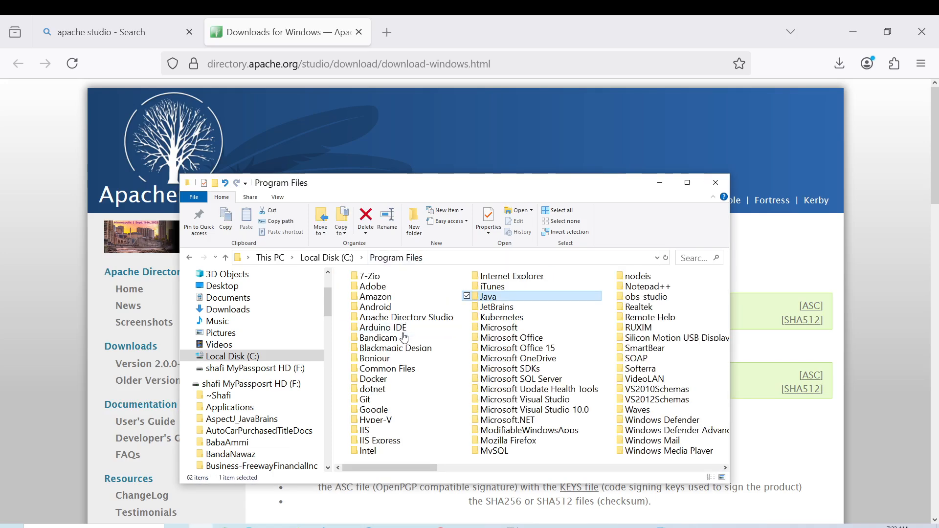
{"action": "left_click", "coordinate": [408, 320]}
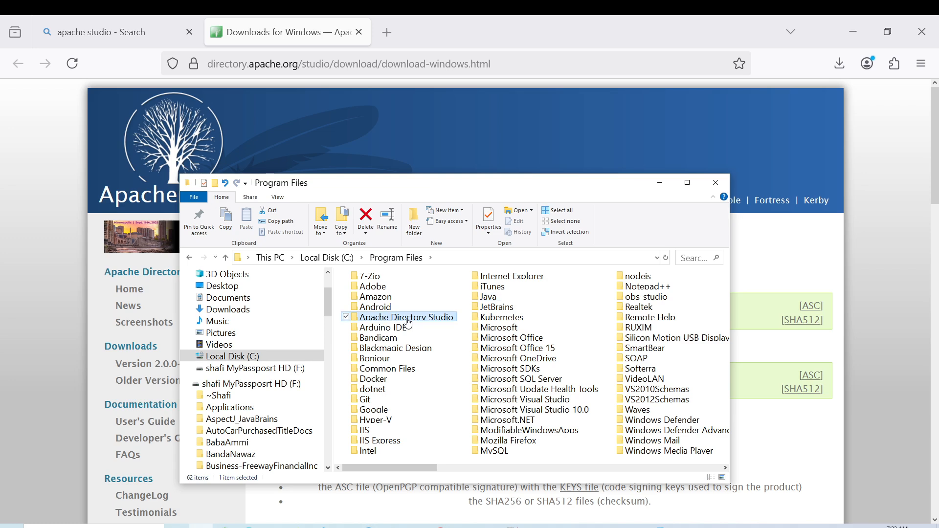
{"action": "double_click", "coordinate": [409, 322]}
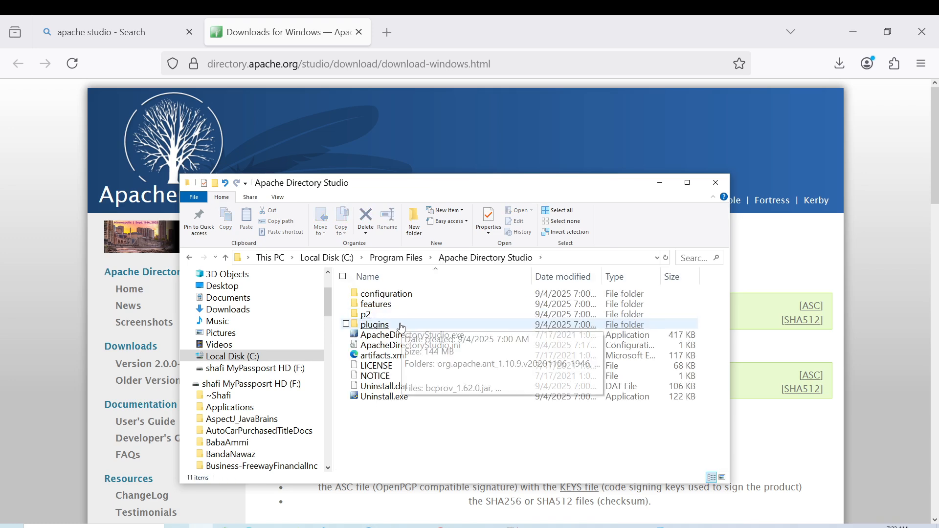
Open ApacheDirectoryStudio.ini in Notepad++ and uncomment the -vm line by removing its leading #.
{"action": "right_click", "coordinate": [398, 346]}
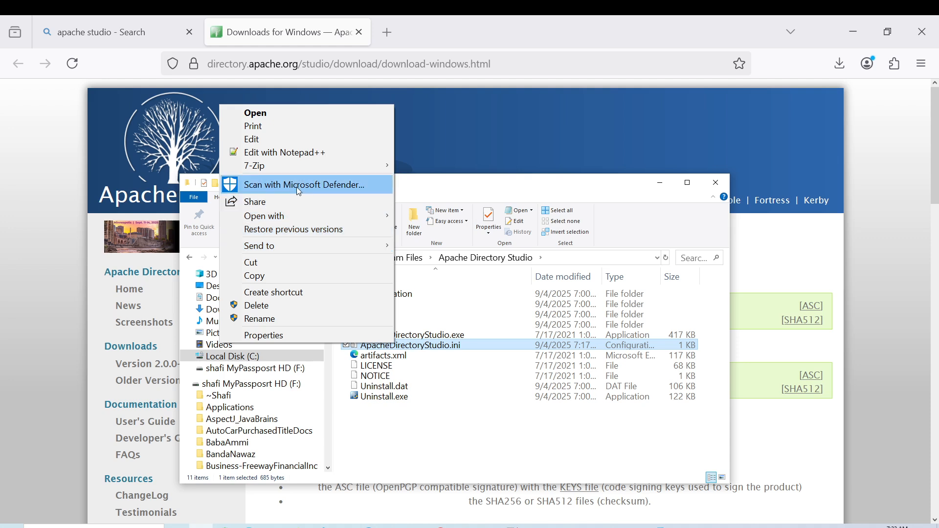
{"action": "left_click", "coordinate": [289, 152]}
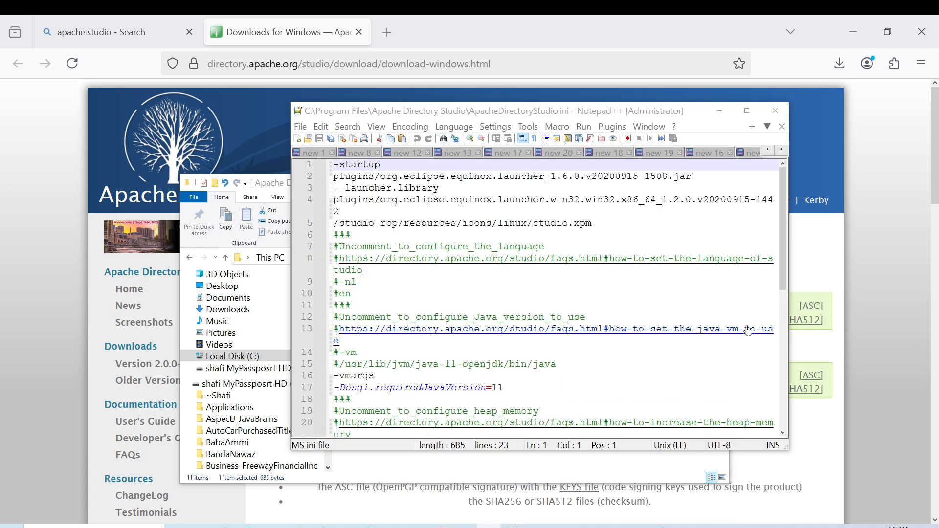
{"action": "scroll", "coordinate": [624, 323], "scroll_direction": "down", "scroll_amount": 2}
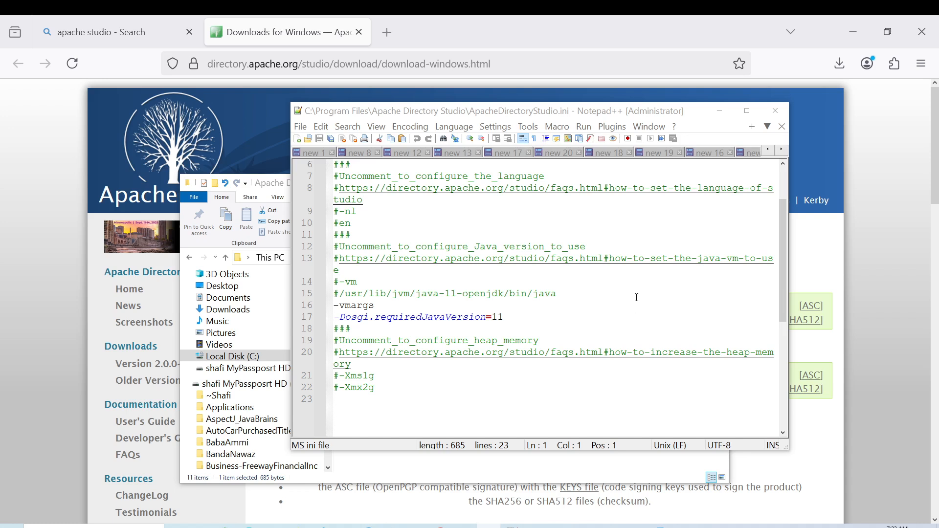
{"action": "left_click", "coordinate": [340, 283]}
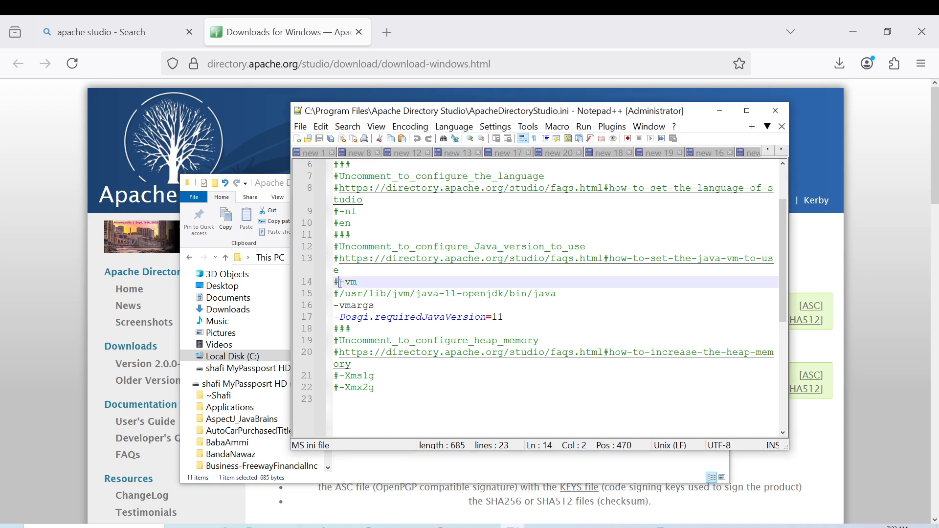
{"action": "key", "text": "BackSpace"}
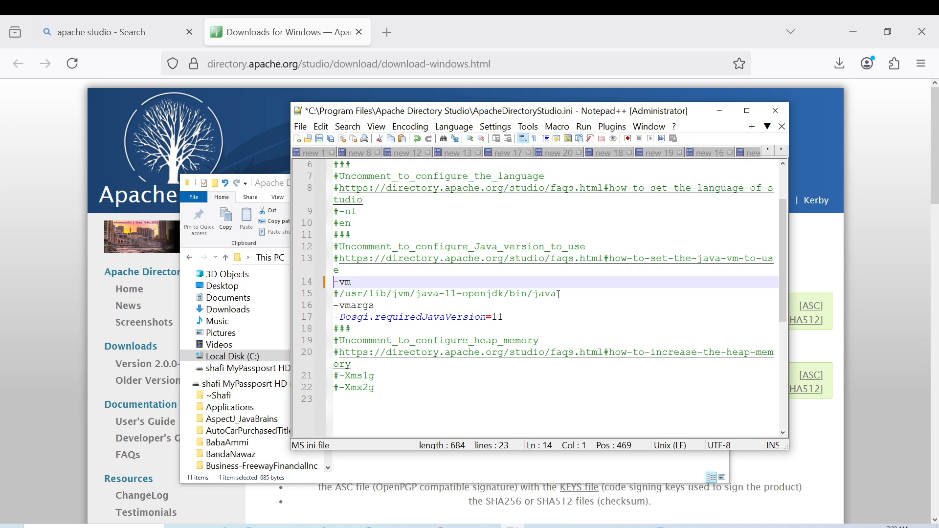
Replace the commented OpenJDK path below -vm with C:/Program Files/Java/jdk-11.0.8/bin and save the ini file.
{"action": "left_click_drag", "start_coordinate": [559, 295], "coordinate": [308, 296]}
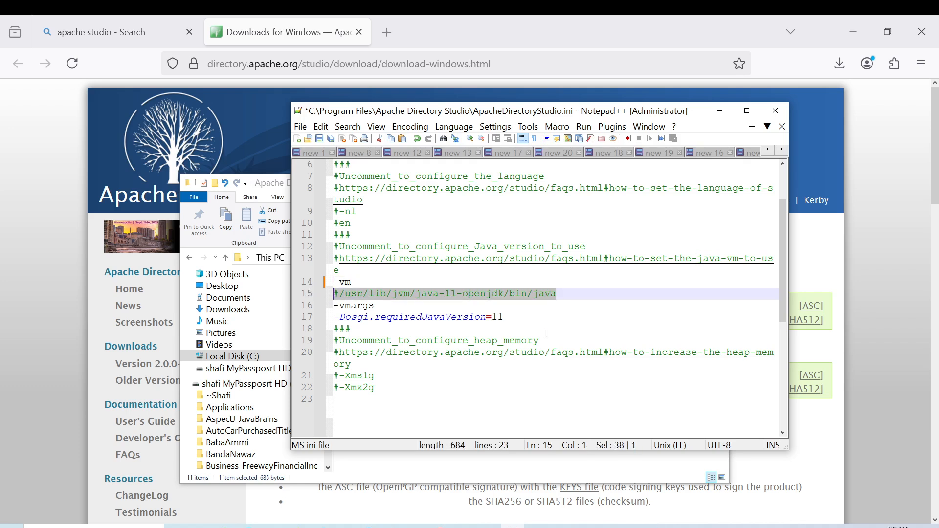
{"action": "key", "text": "Delete"}
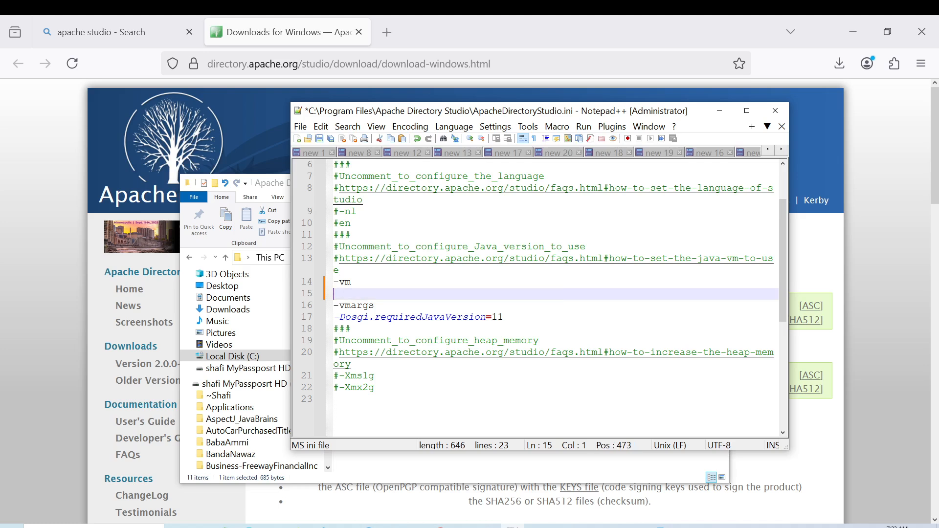
{"action": "type", "text": "C:/Program Files/Java/jdk-11.0.8/bin"}
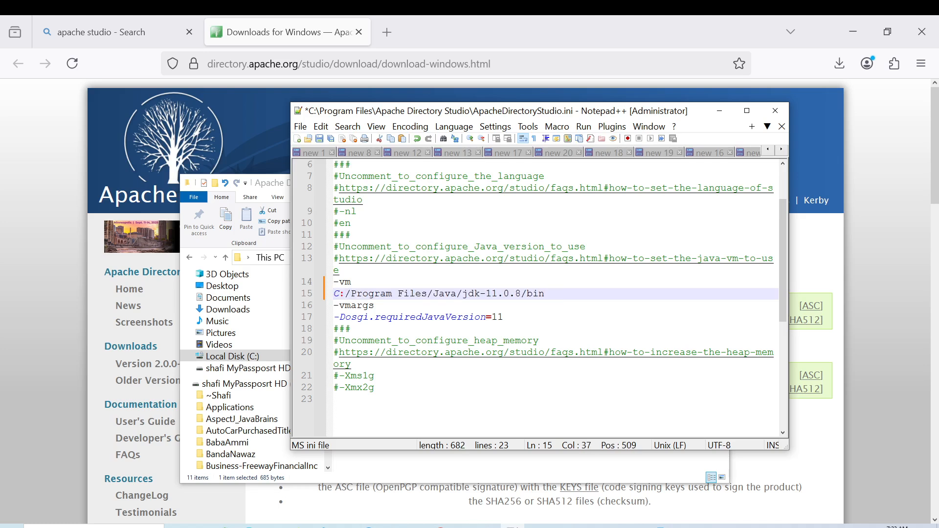
{"action": "left_click", "coordinate": [535, 295]}
{"action": "key", "text": "ctrl+s"}
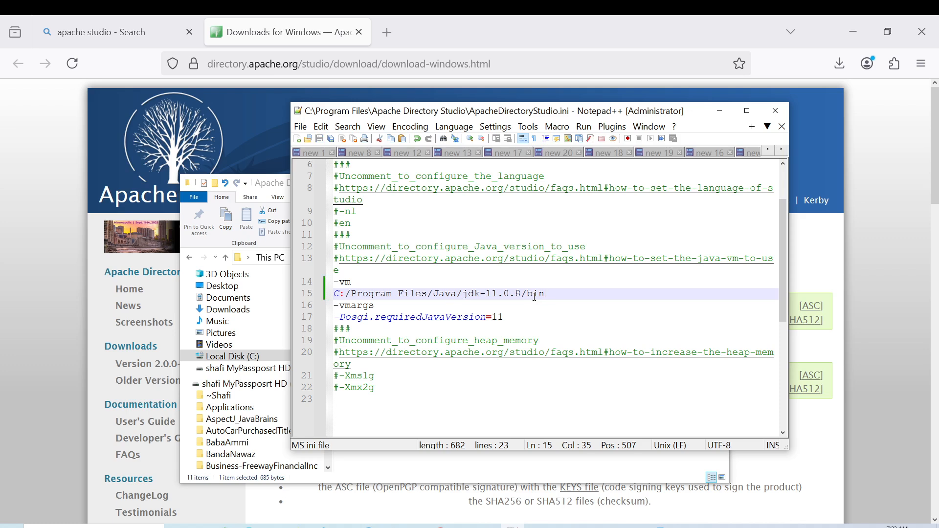
Launch ApacheDirectoryStudio.exe from the Apache Directory Studio program folder and maximize the application window.
{"action": "left_click", "coordinate": [275, 183]}
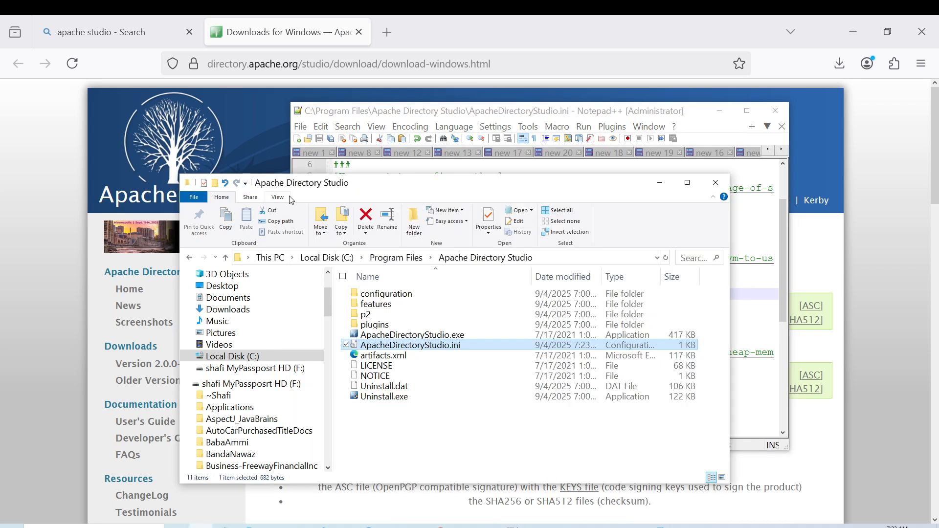
{"action": "left_click", "coordinate": [457, 411]}
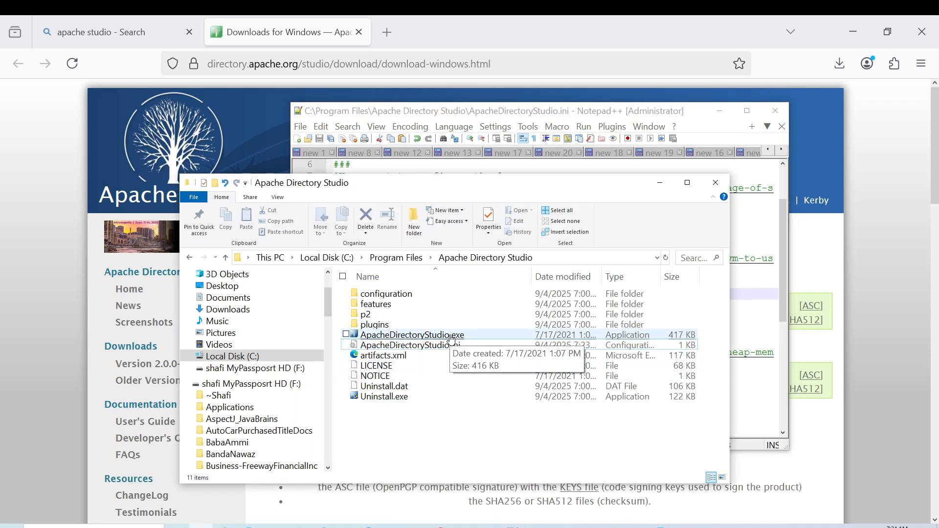
{"action": "left_click", "coordinate": [452, 338]}
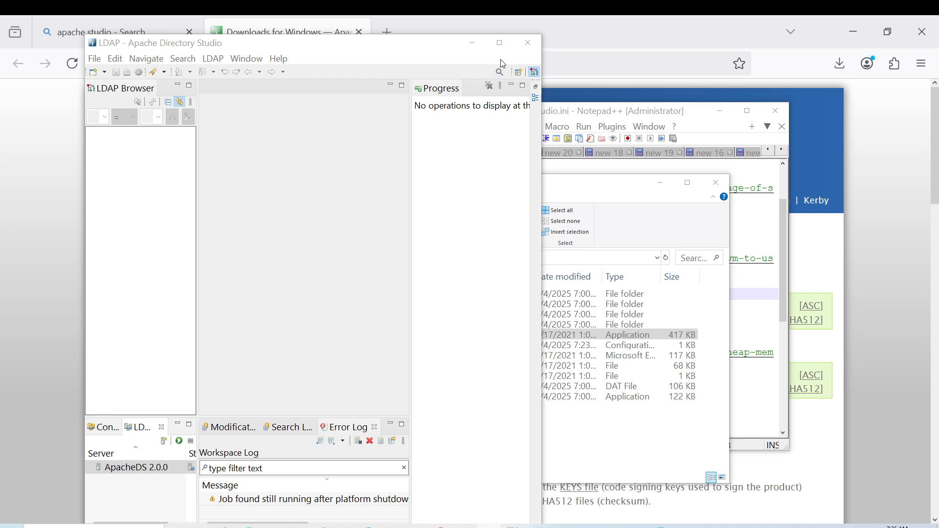
{"action": "left_click", "coordinate": [500, 43]}
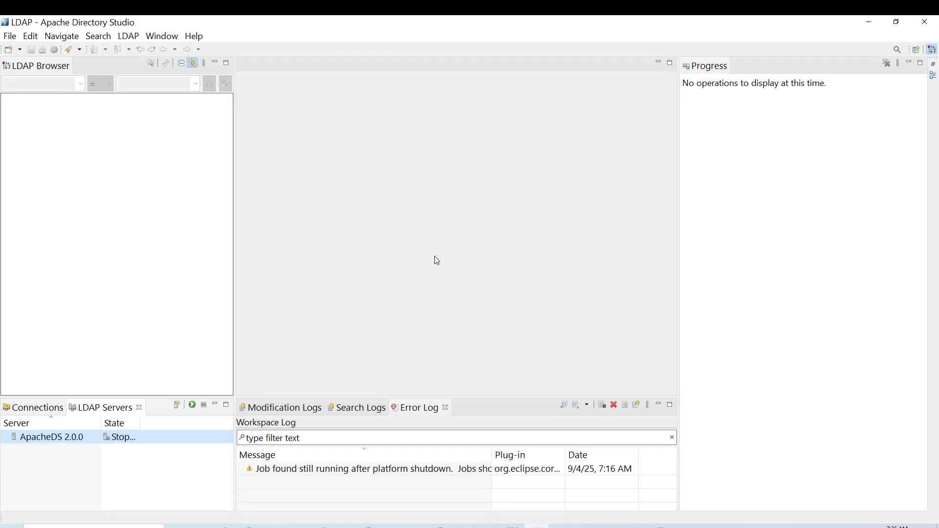